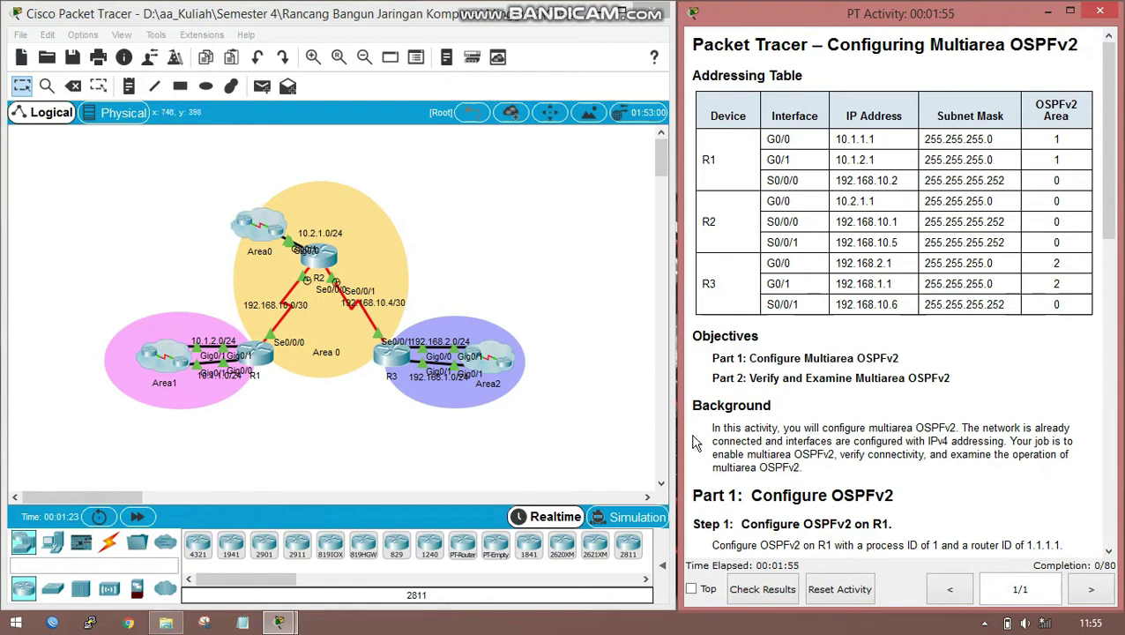
Review the R1 instructions, open router R1's command line beside them, and start its console session.
scroll(717, 430, "down", 2)
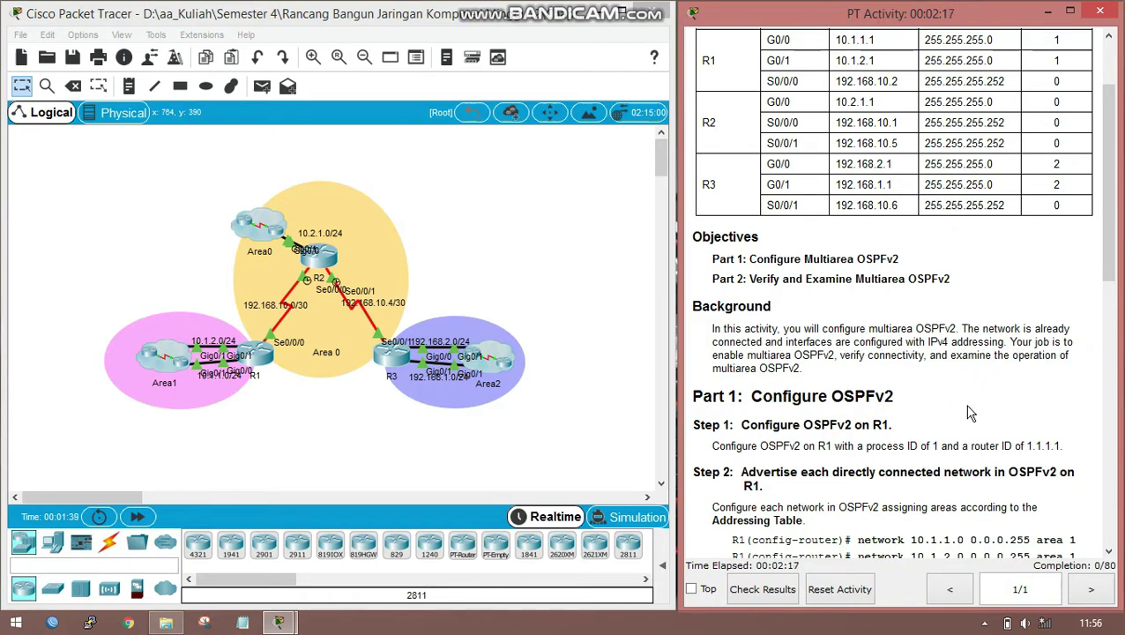
scroll(963, 402, "down", 2)
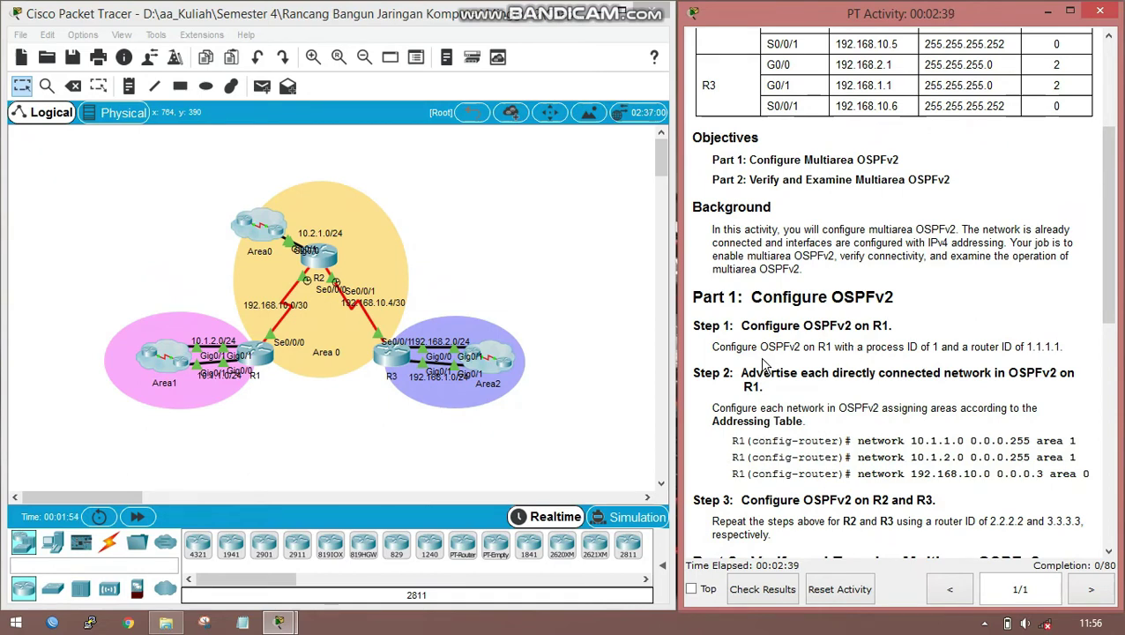
left_click(261, 363)
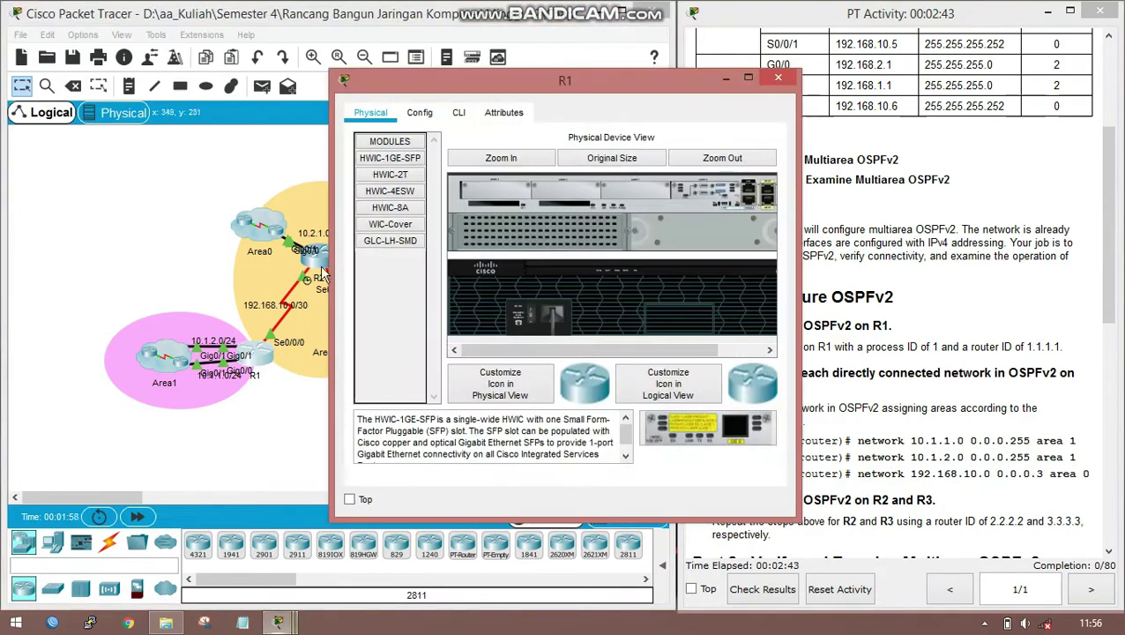
left_click(455, 113)
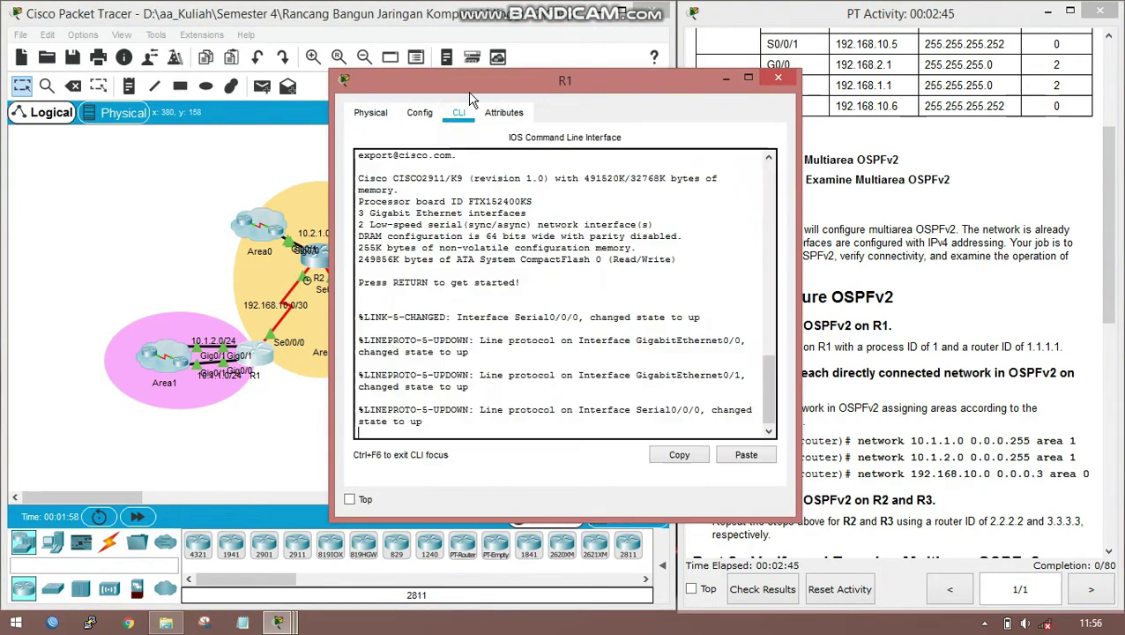
left_click_drag(469, 84, 280, 65)
key("Return")
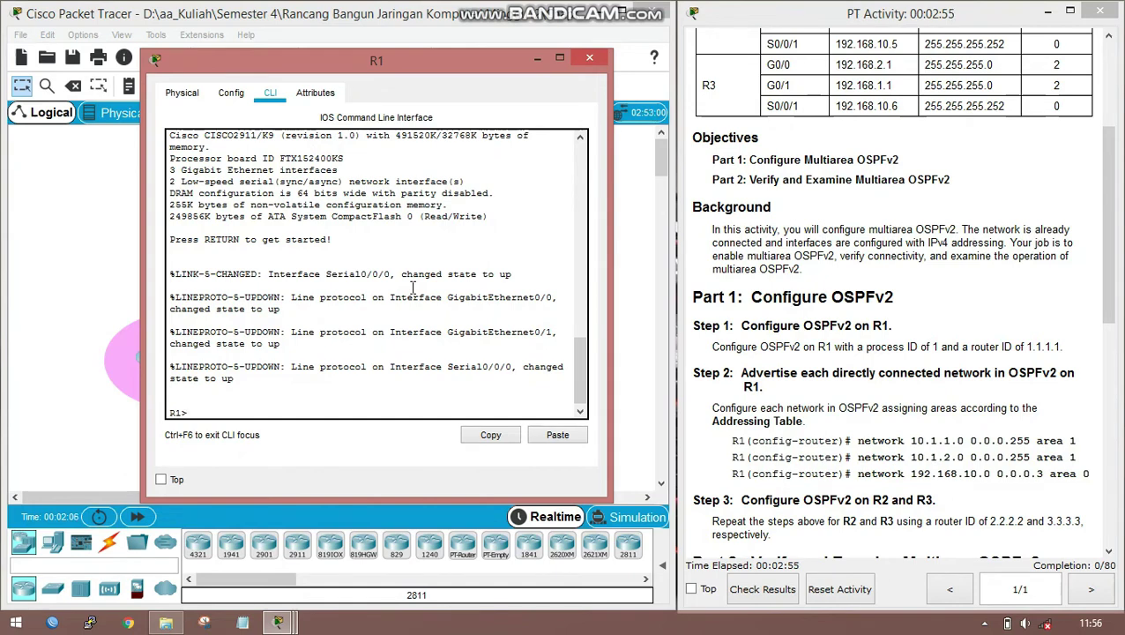
Enter privileged EXEC mode on R1 and go into global configuration mode with configure terminal.
type("enable")
key("Return")
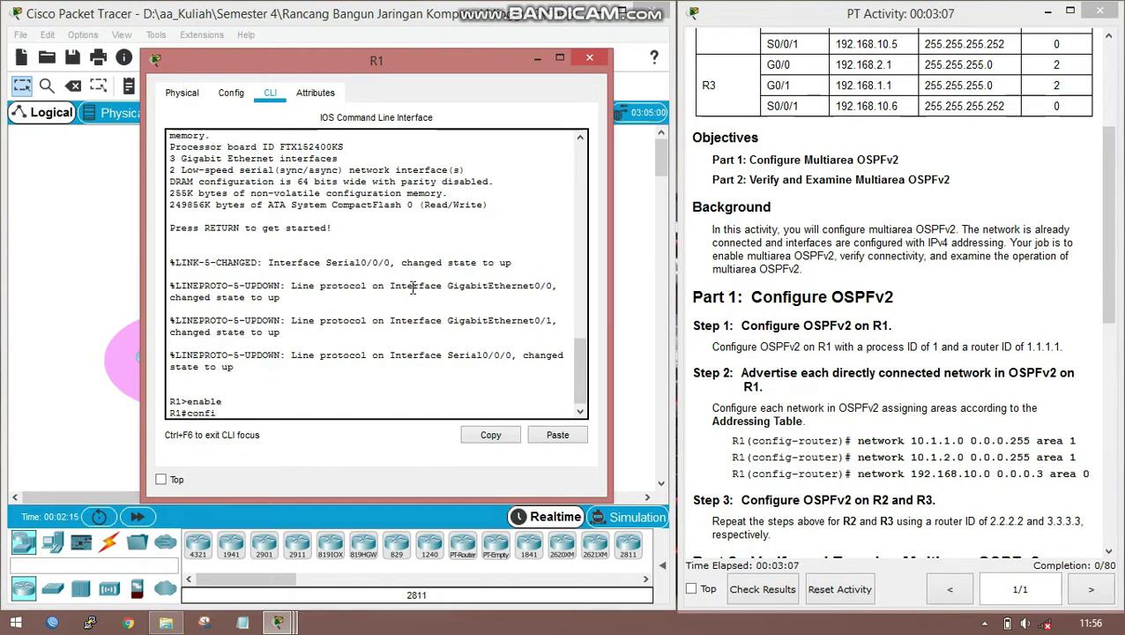
type("ure terminal")
key("Return")
key("Return")
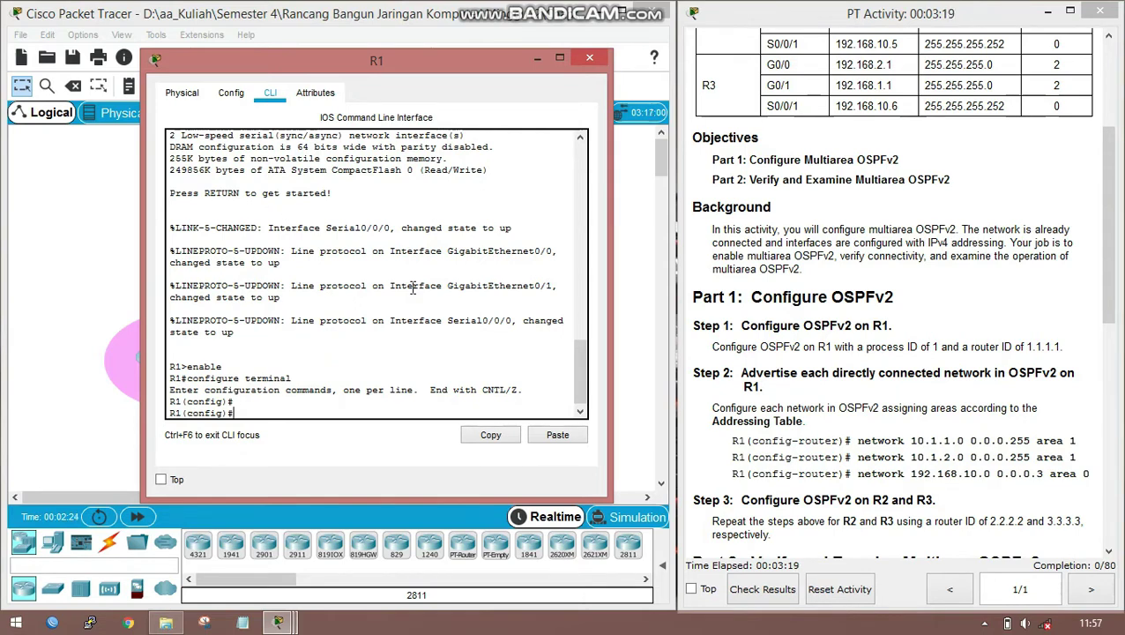
Start OSPF routing configuration on R1 with process ID 1.
type("rou")
key("Tab")
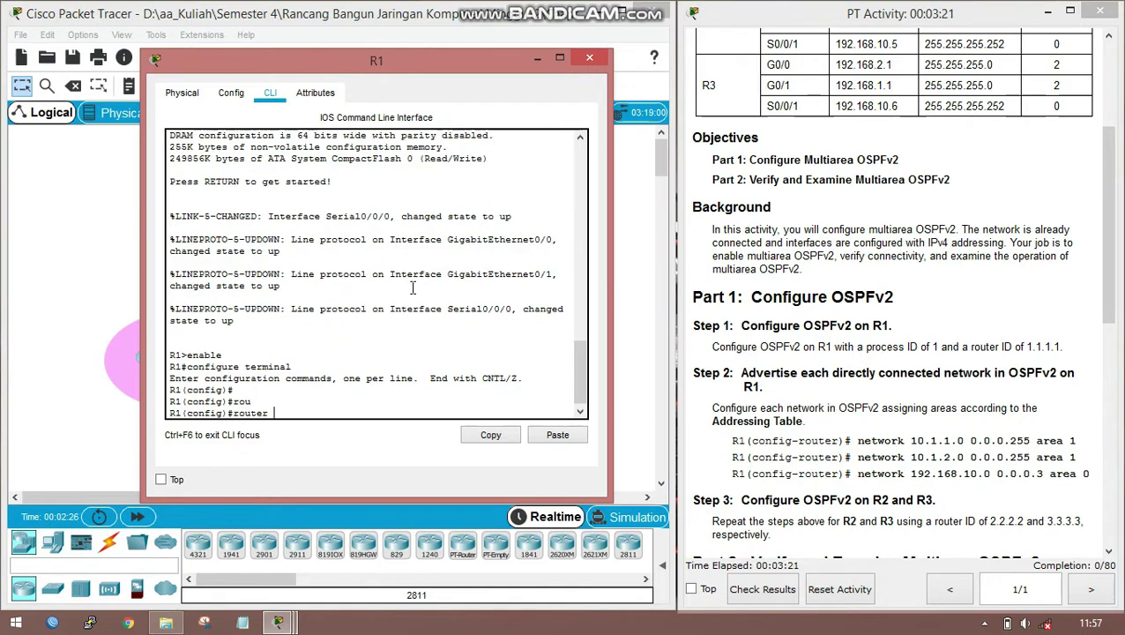
type("os")
key("Tab")
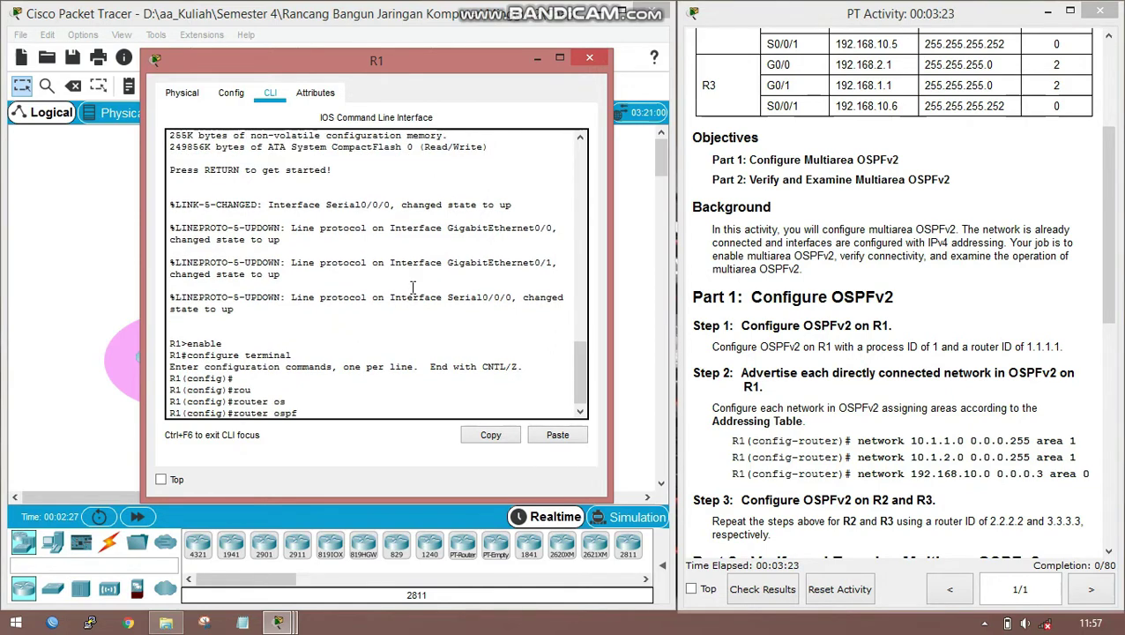
type("1")
key("Return")
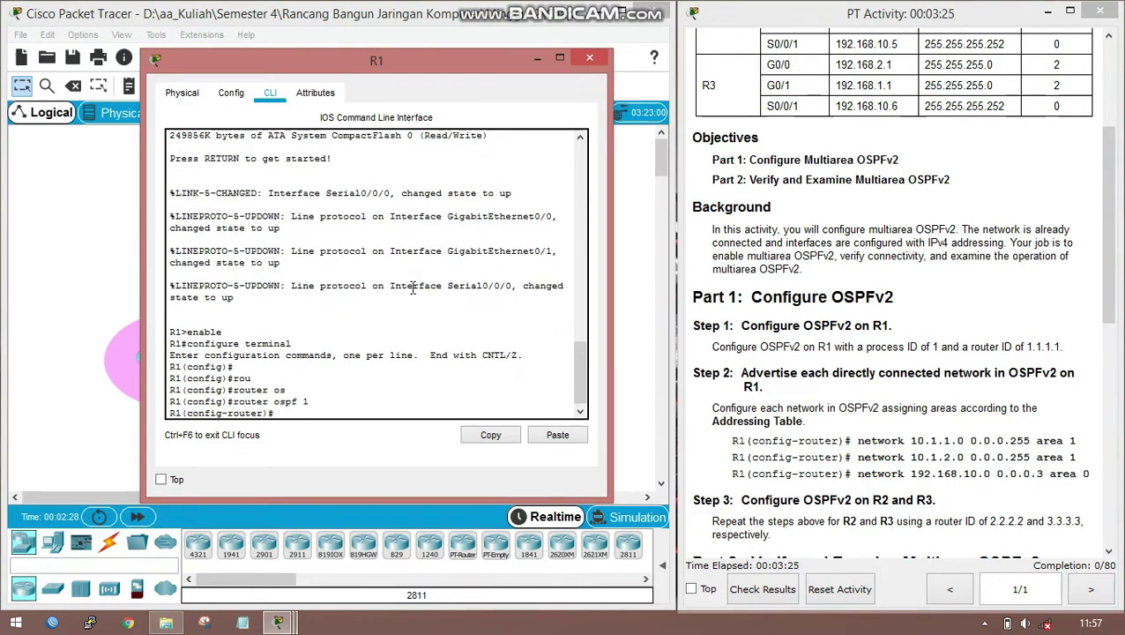
Set R1's OSPF router ID to 1.1.1.1.
type("rou")
key("Tab")
type("1.")
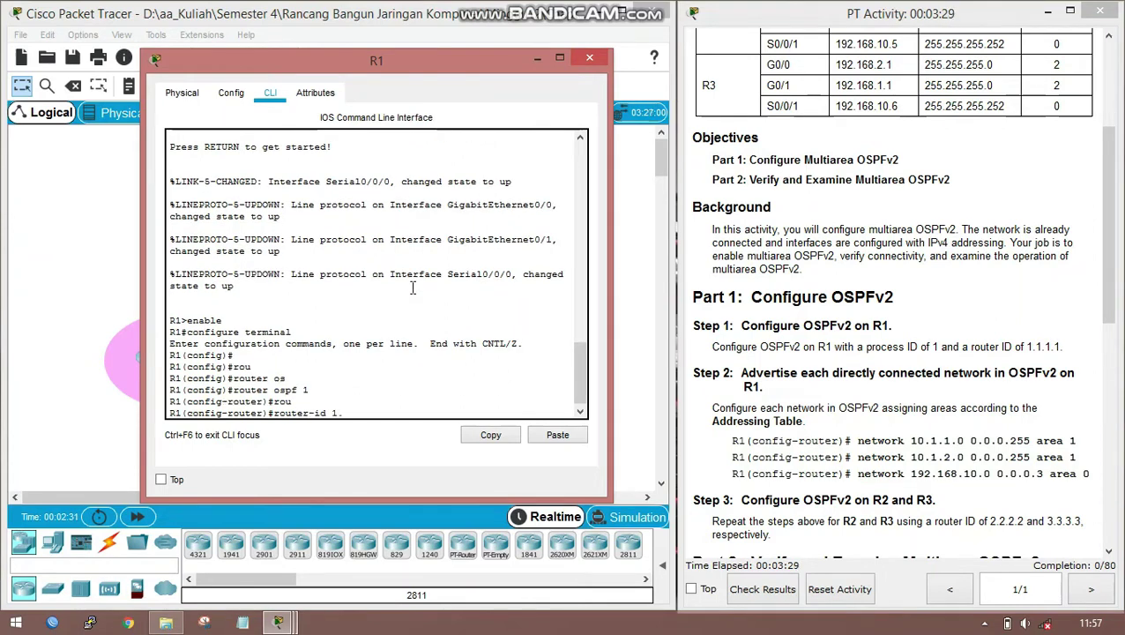
type("1.1.1")
key("Return")
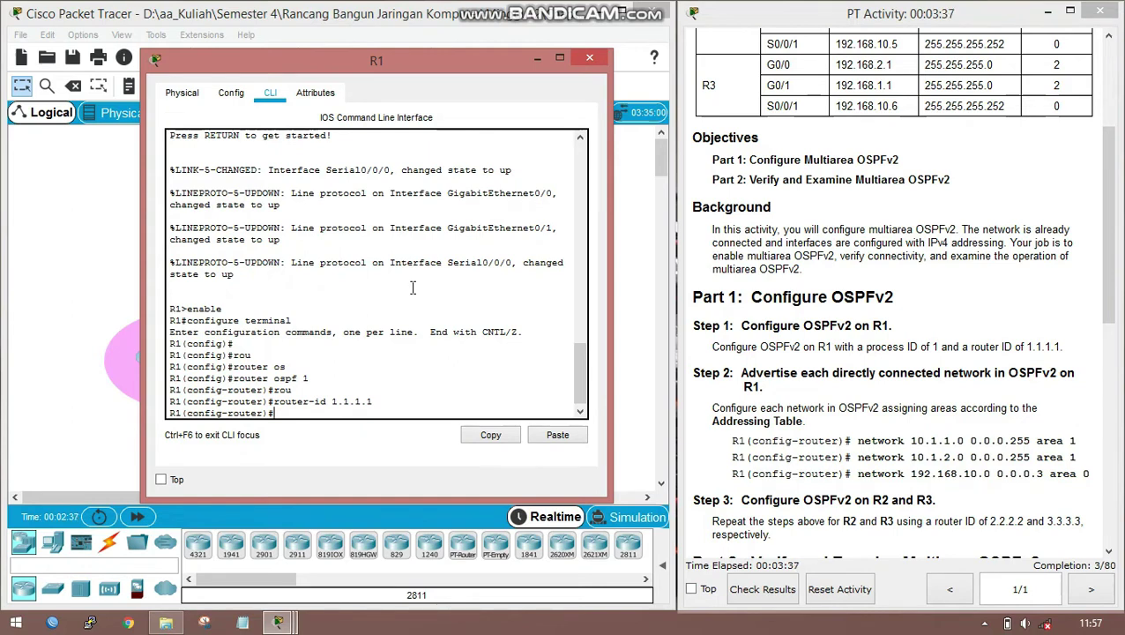
Shift R1's console window aside to view the topology, and place it back beside the activity instructions.
left_click(793, 399)
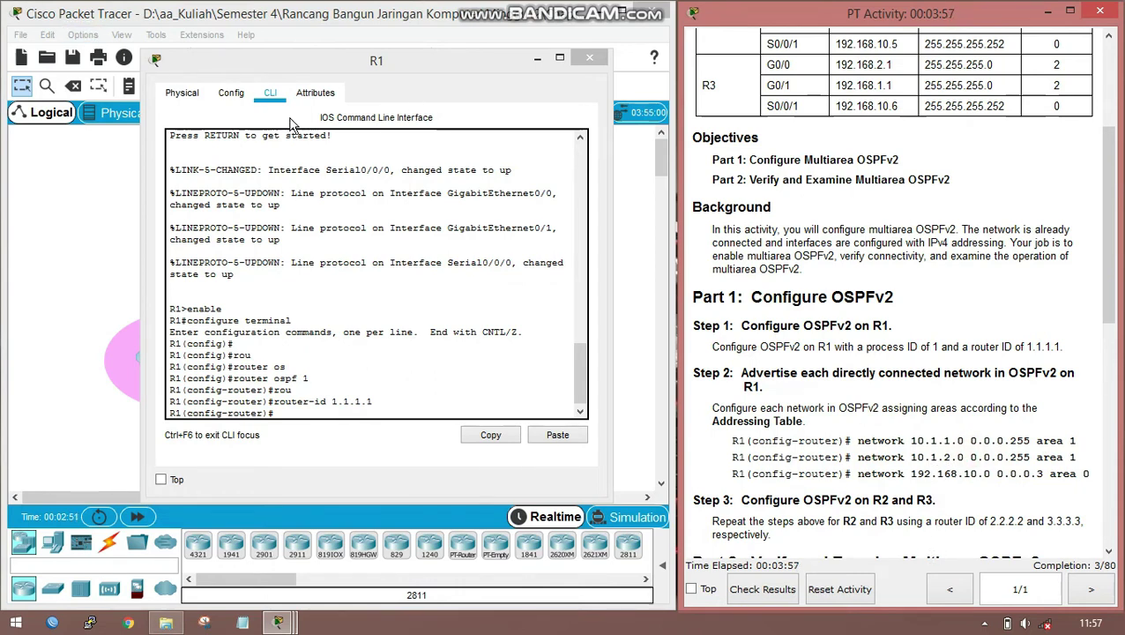
left_click_drag(258, 54, 620, 9)
left_click(1078, 8)
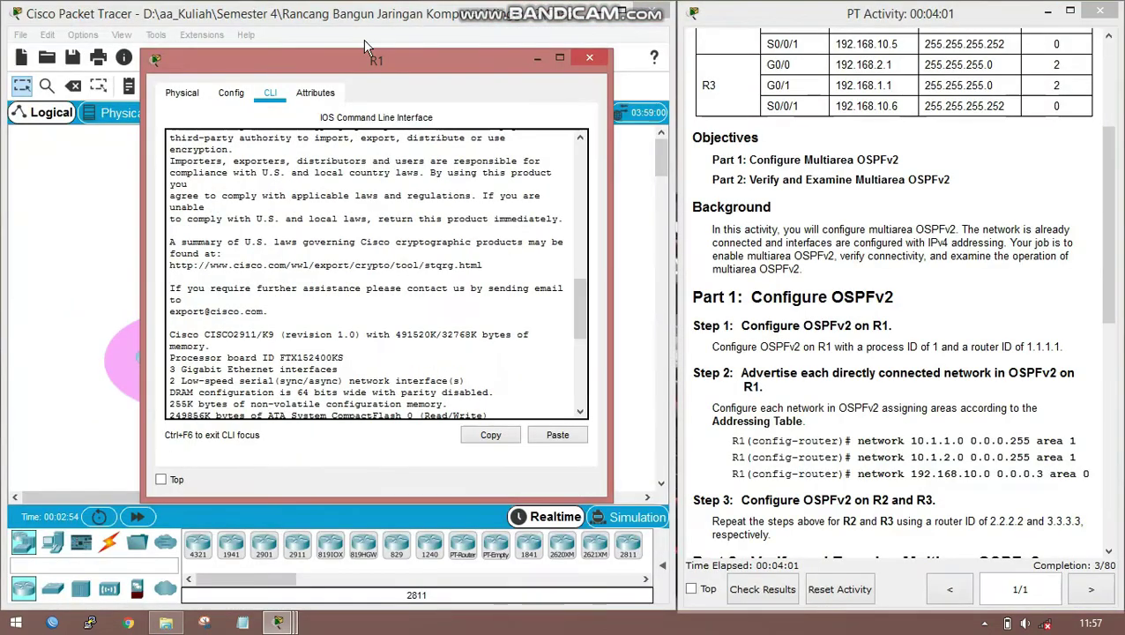
left_click_drag(375, 64, 798, 33)
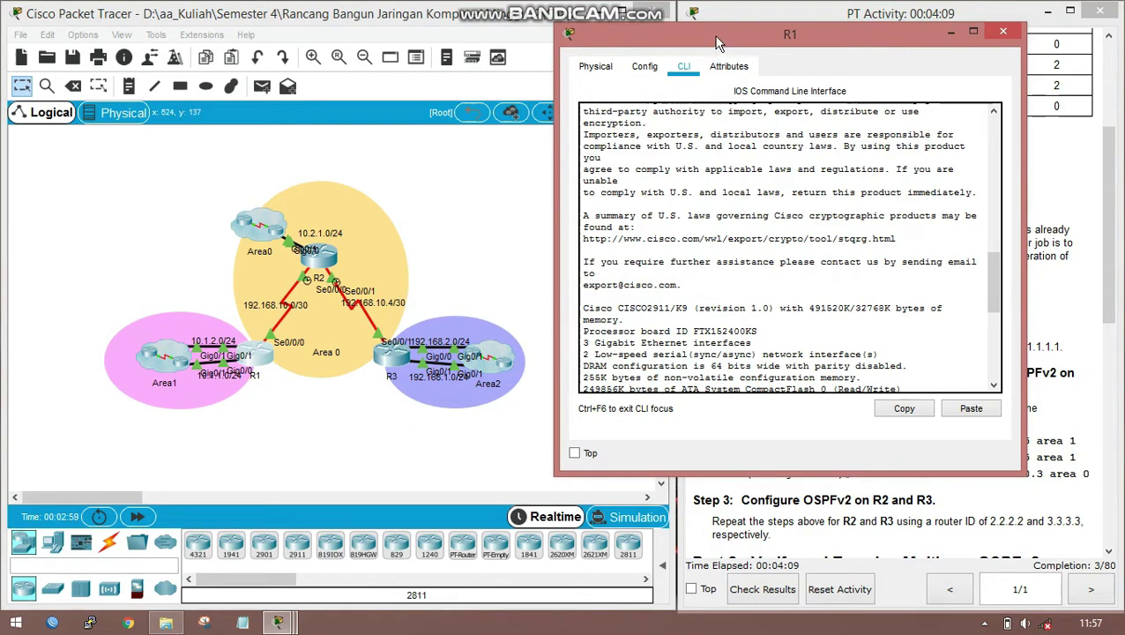
left_click_drag(705, 44, 787, 71)
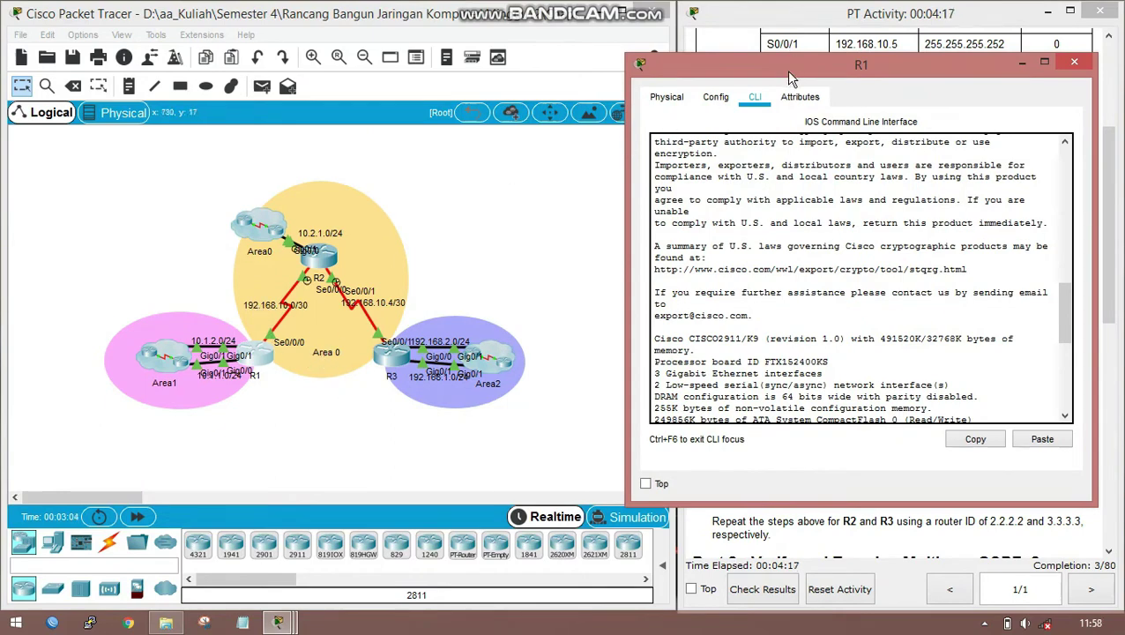
left_click_drag(785, 73, 373, 84)
Enable log-adjacency-changes in R1's OSPF router configuration.
left_click(595, 407)
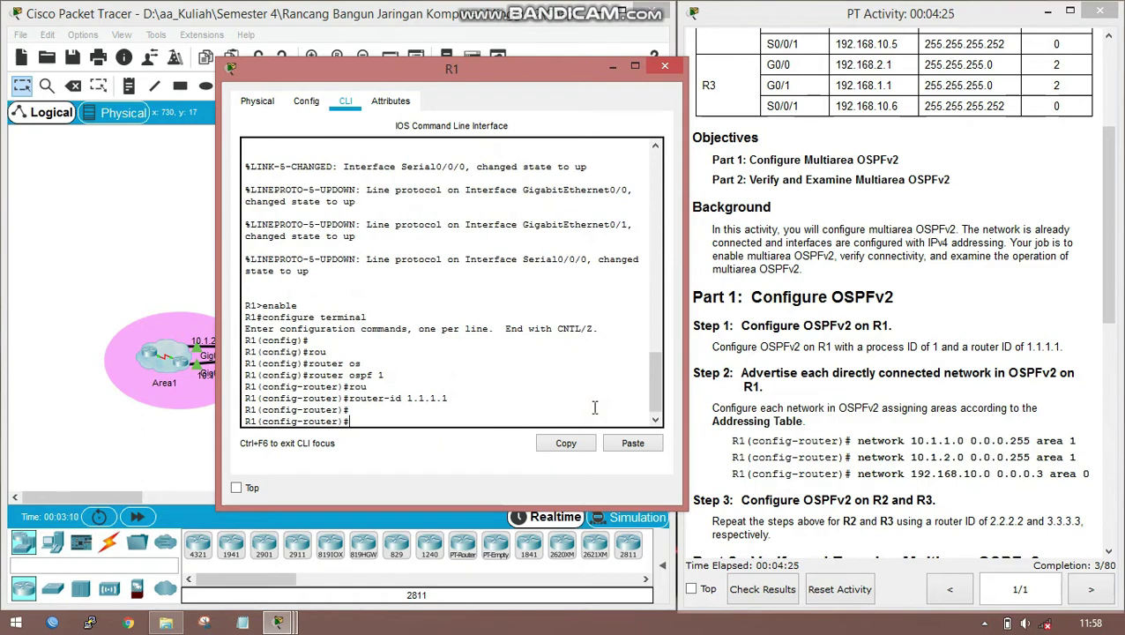
type("log")
key("Tab")
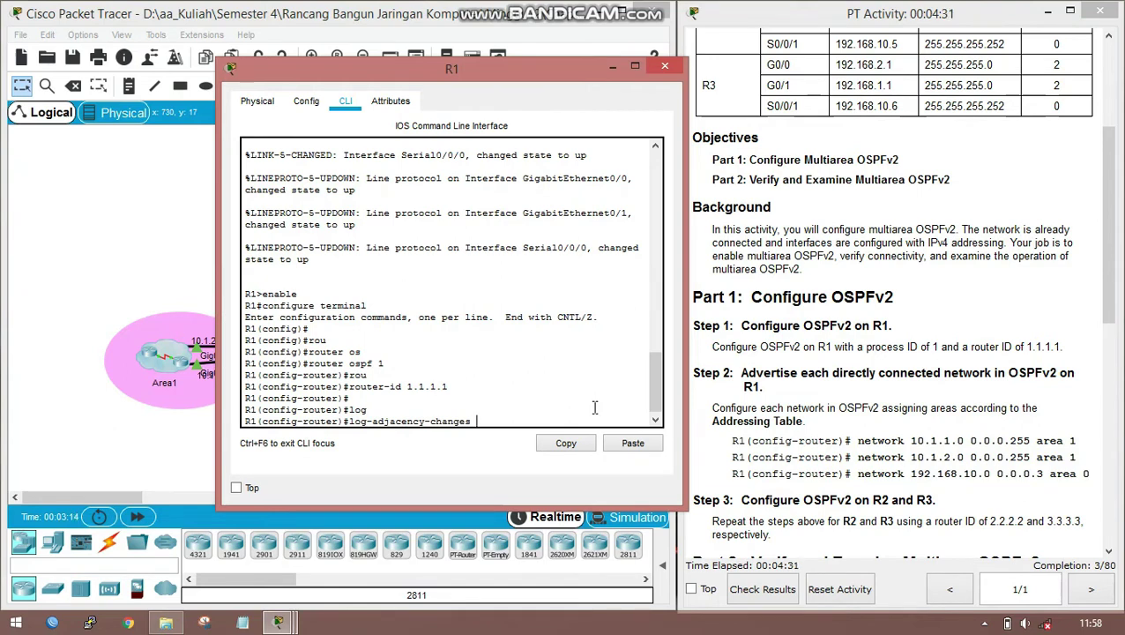
key("Return")
Advertise network 10.1.1.0 with wildcard mask 0.0.0.255 in OSPF area 1 on R1.
type("net")
key("Tab")
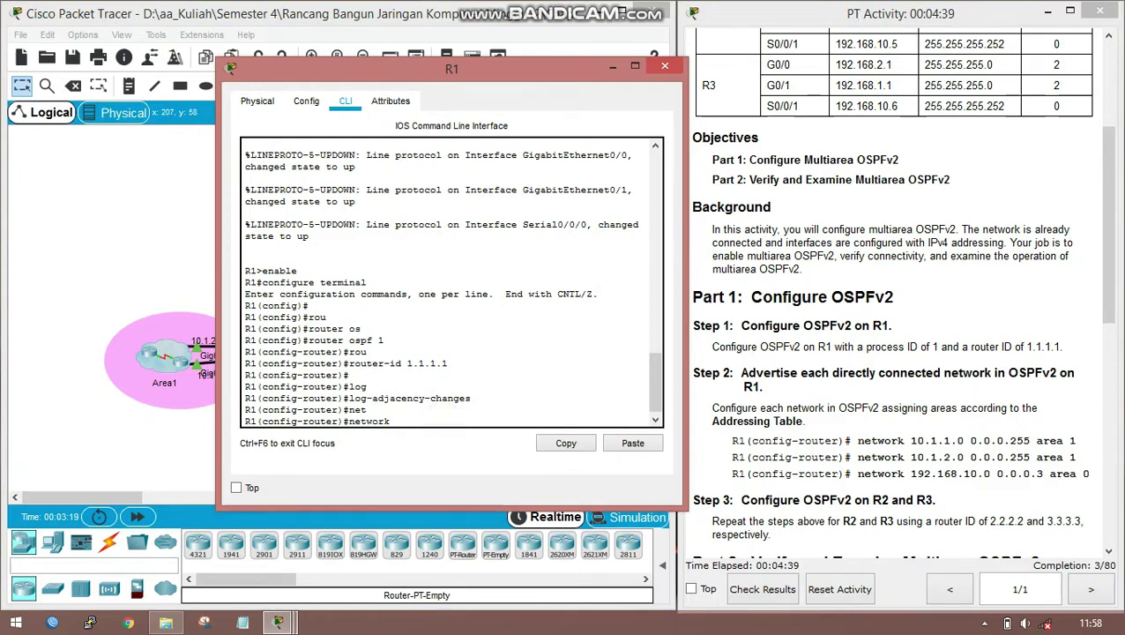
type("10")
type(".1")
type(".1.0")
type(" 0.0.0.0")
type(".255")
type(" area")
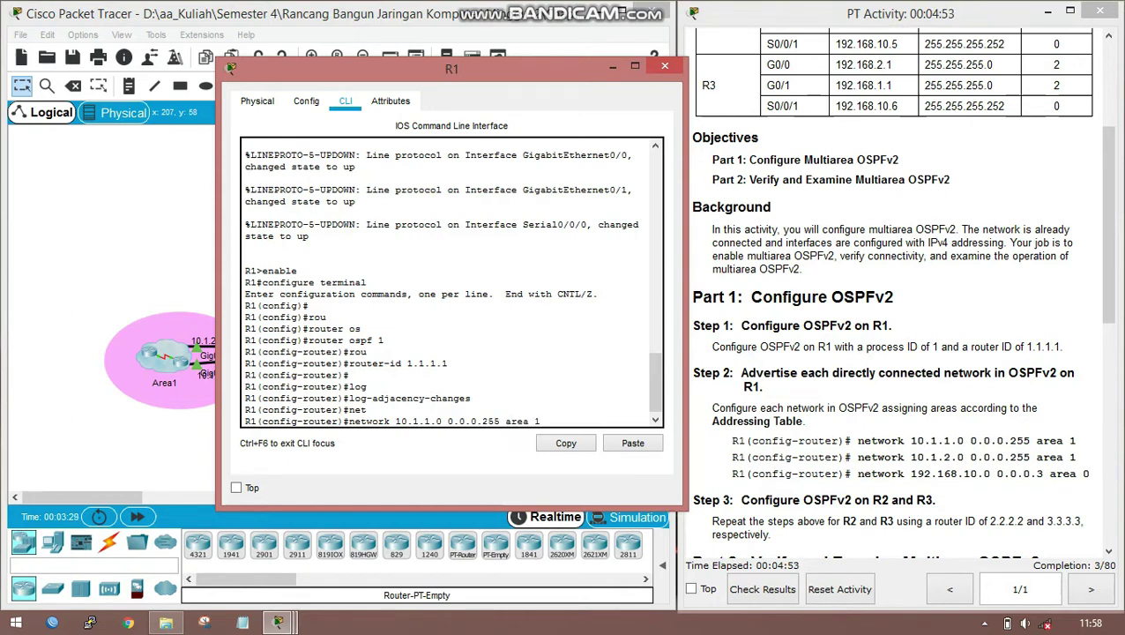
type(" 1")
key("Return")
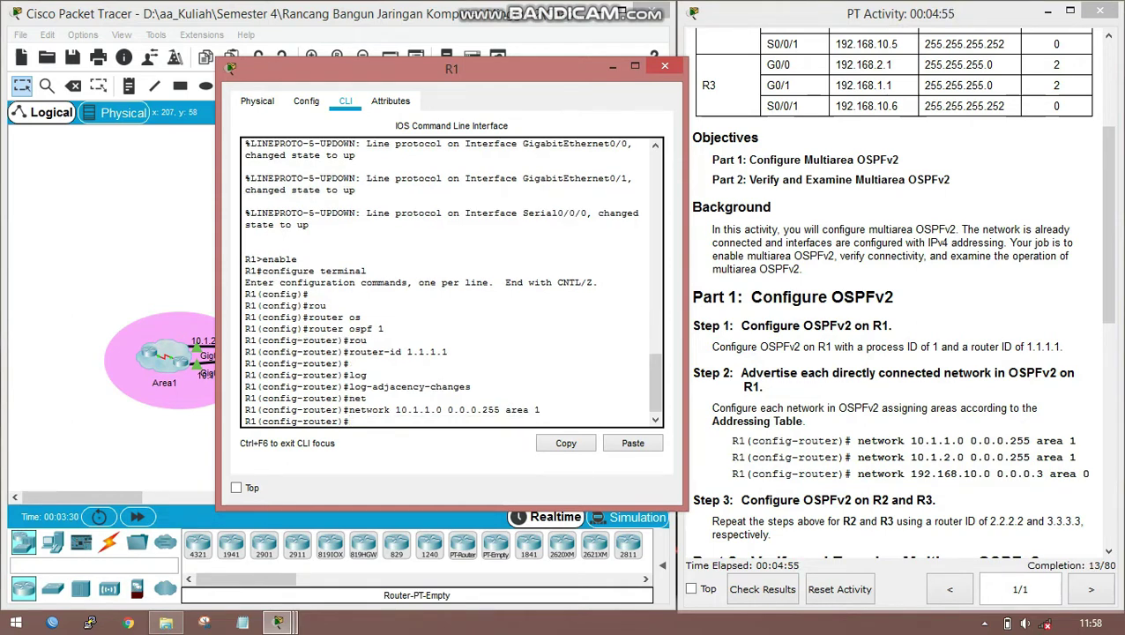
Advertise network 10.1.2.0 with wildcard mask 0.0.0.255 in OSPF area 1 on R1.
type("net")
key("Tab")
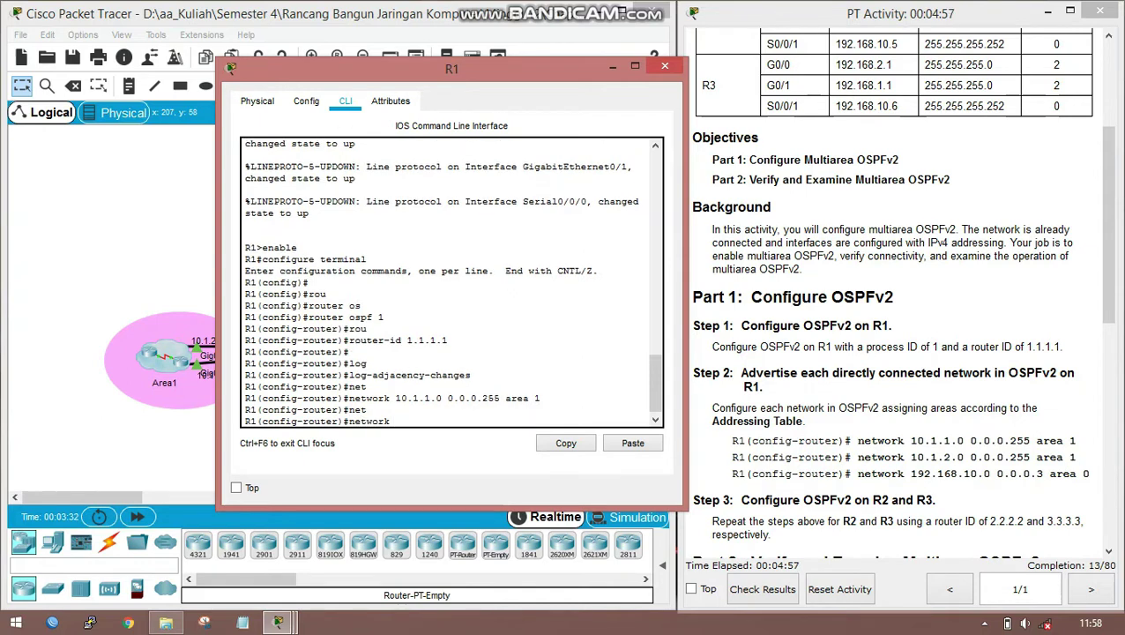
type("10.1.2.0")
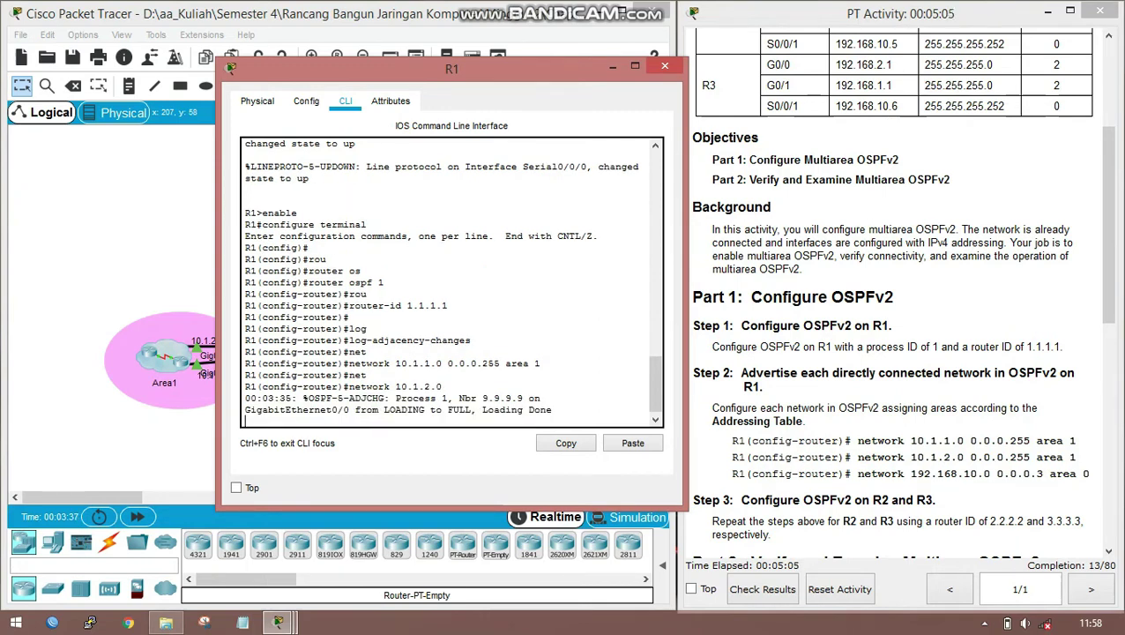
type(".0.255")
key("Return")
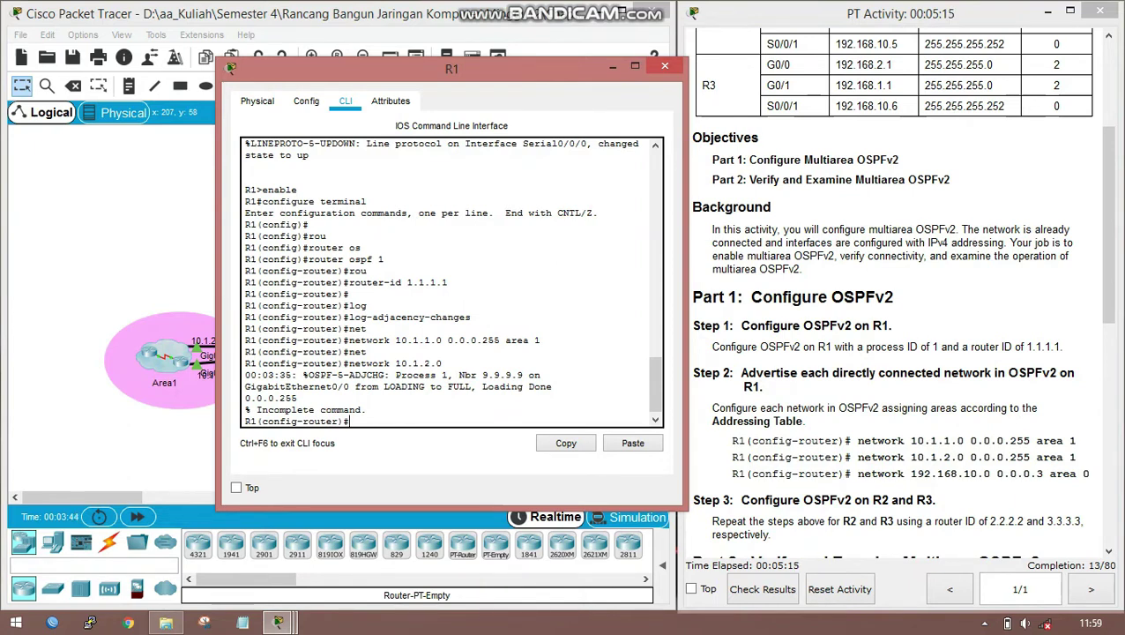
key("Up")
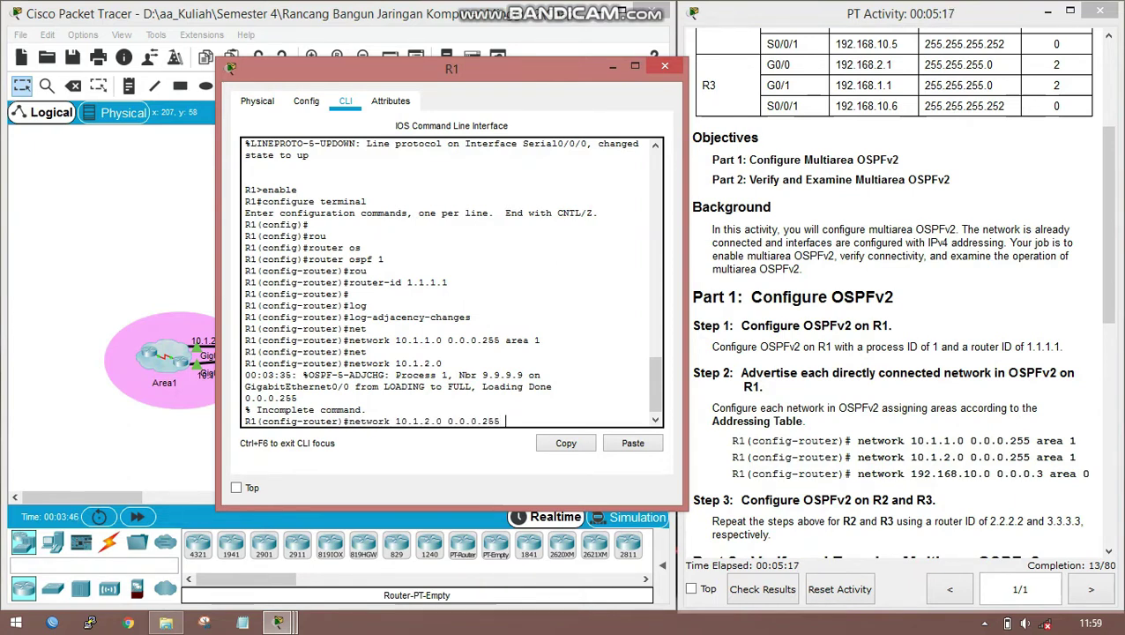
type("area 1")
key("Return")
Advertise network 192.168.10.0 with wildcard mask 0.0.0.3 in OSPF area 0 on R1.
type("network")
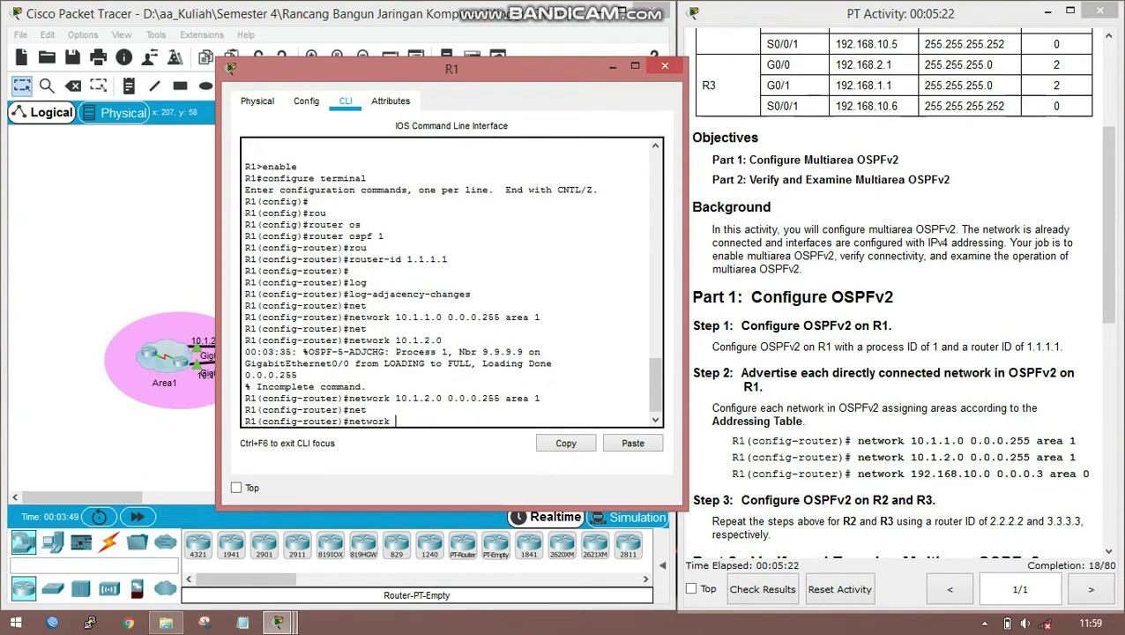
key("Tab")
type("192.168.10.")
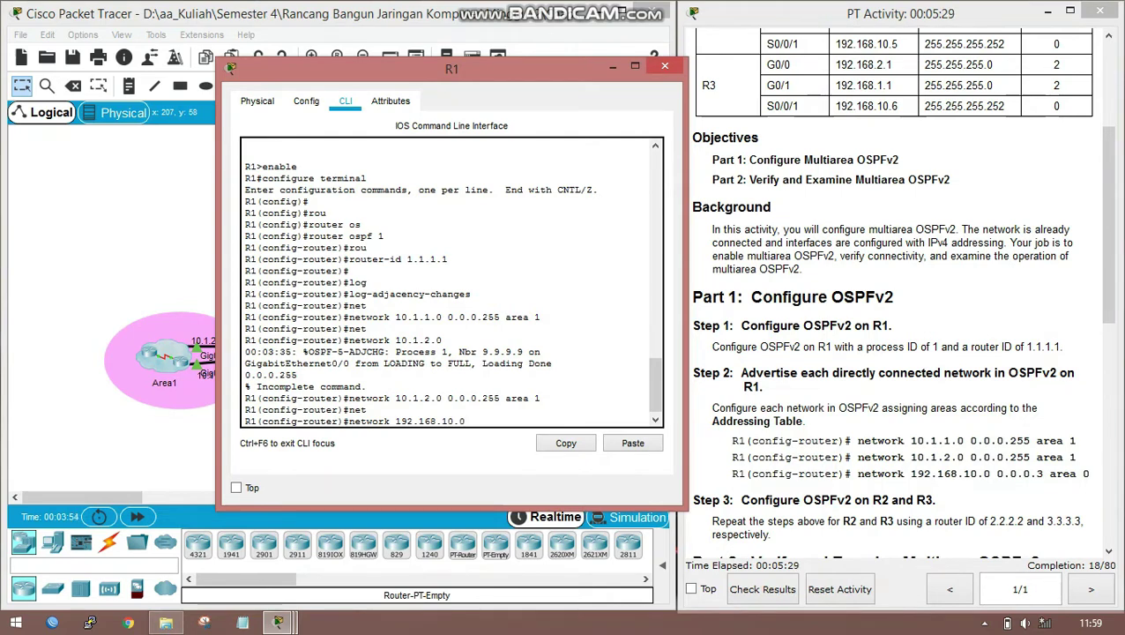
type("0 0.0.0.3")
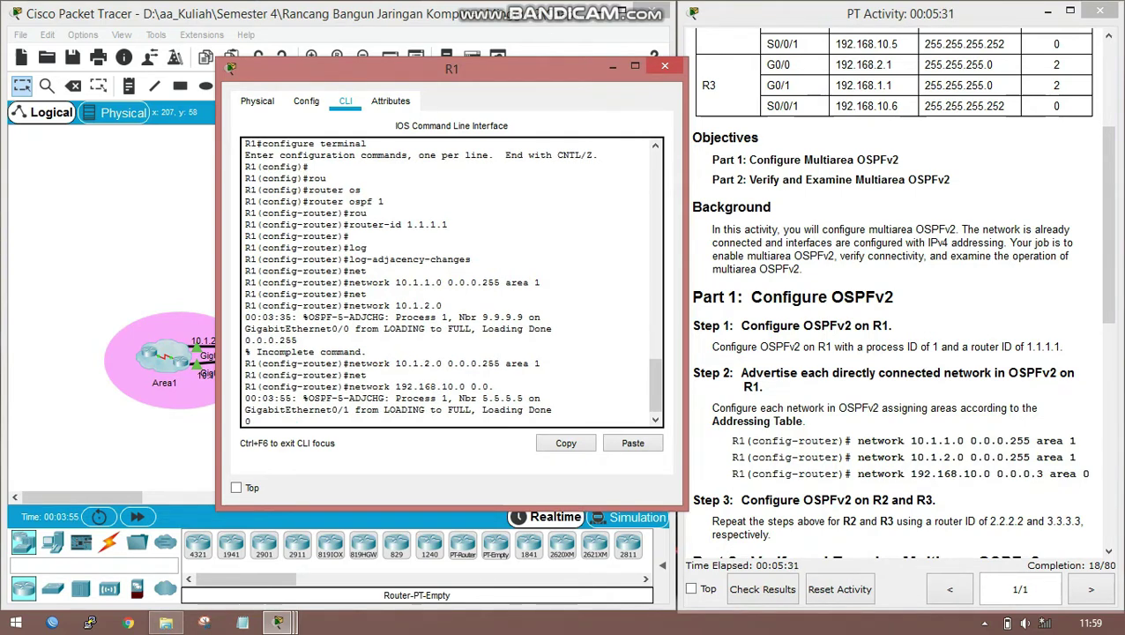
type(" area 0")
key("Return")
key("Return")
key("Return")
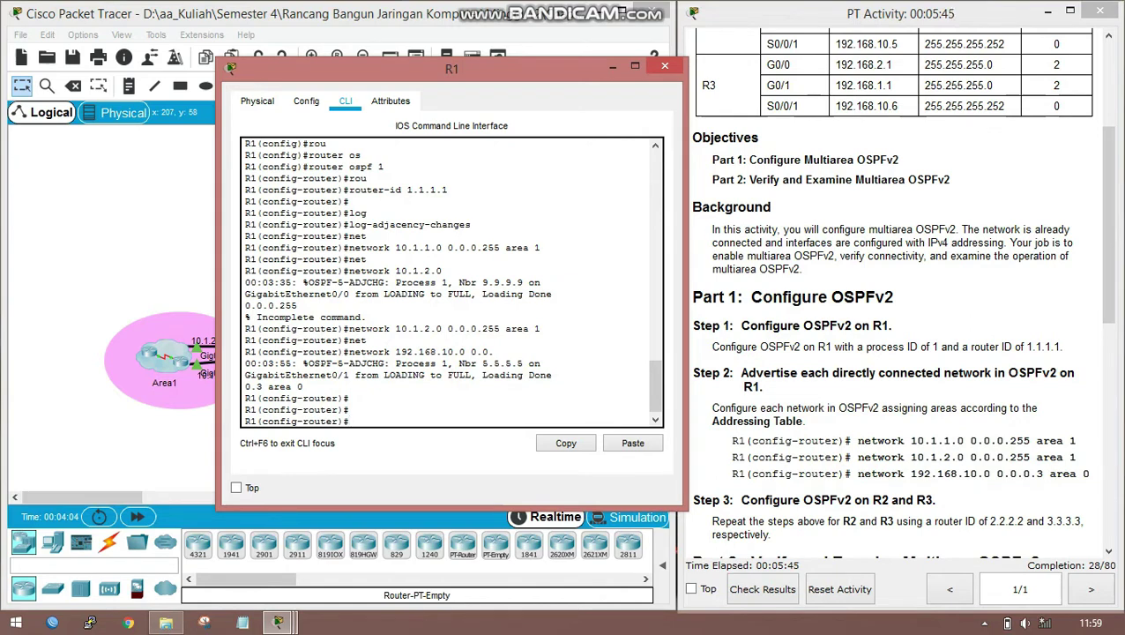
End configuration mode on R1, copy the running-config to startup-config under the default filename, and minimize R1's window.
type("nd")
key("Return")
type("cop")
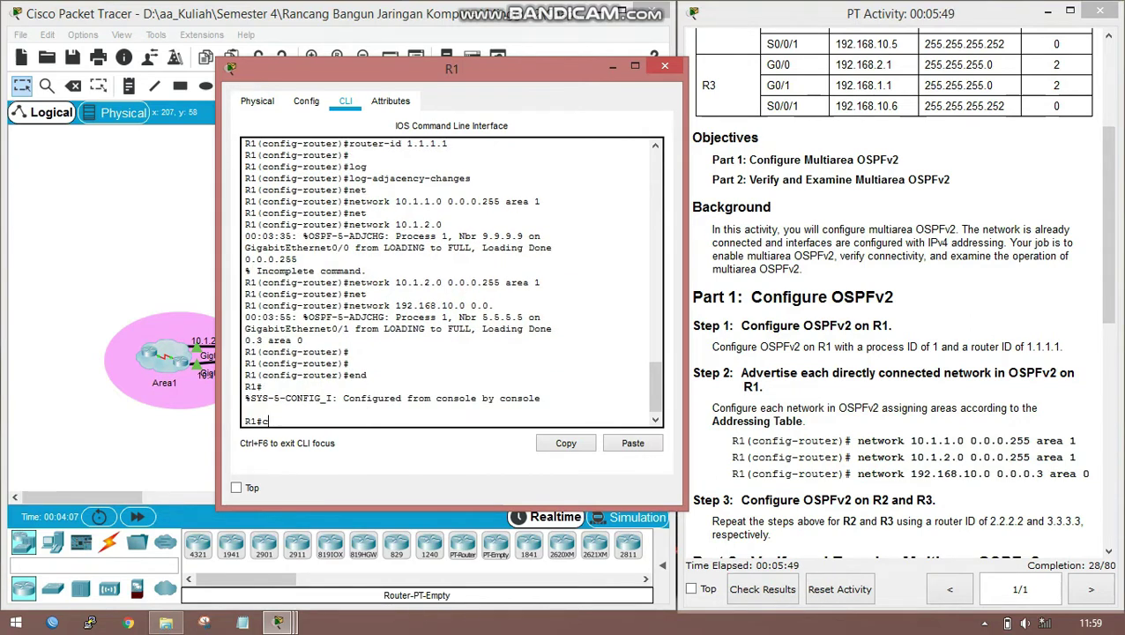
key("Tab")
type("run")
key("Tab")
type("st")
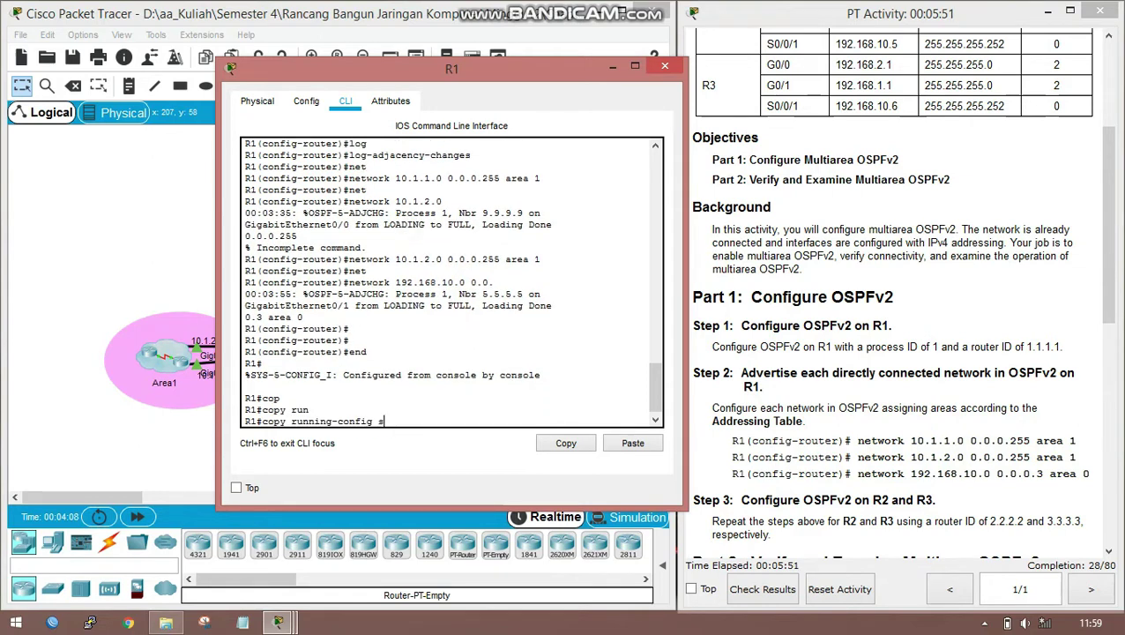
key("Tab")
key("Return")
key("Return")
key("Return")
key("Return")
key("Return")
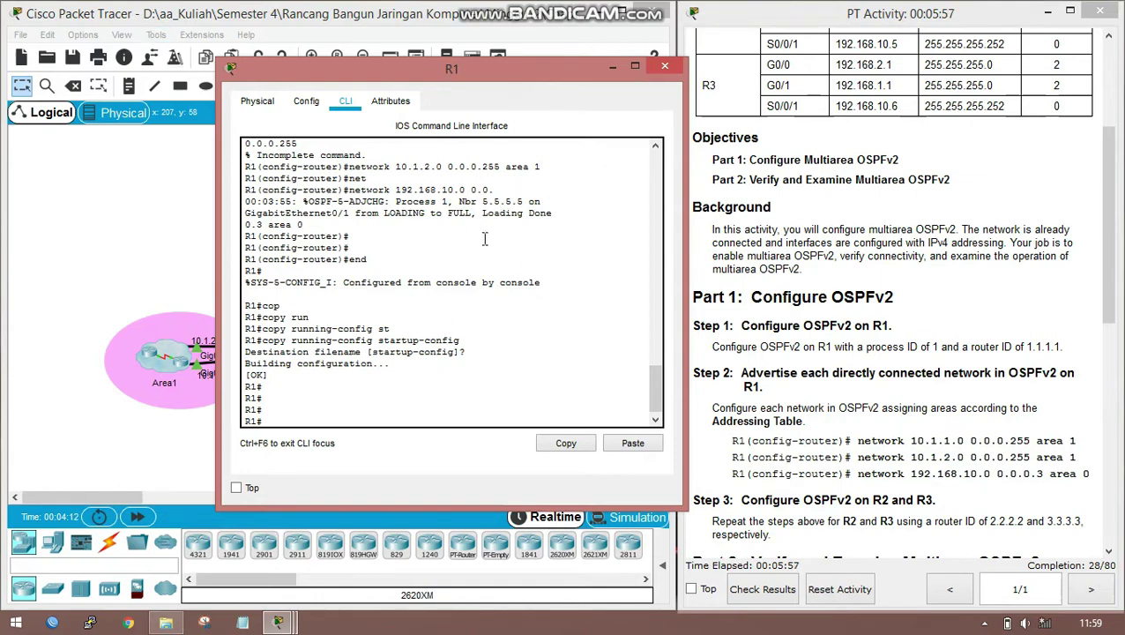
left_click(612, 66)
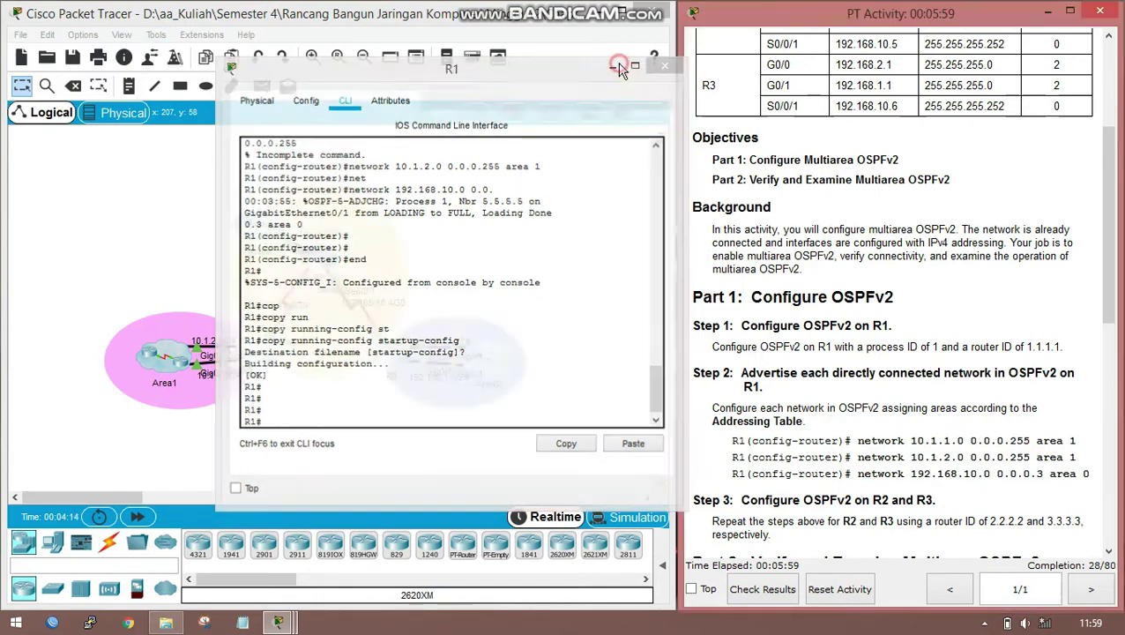
Open R2's command line and enter global configuration mode from privileged EXEC mode.
scroll(760, 407, "down", 1)
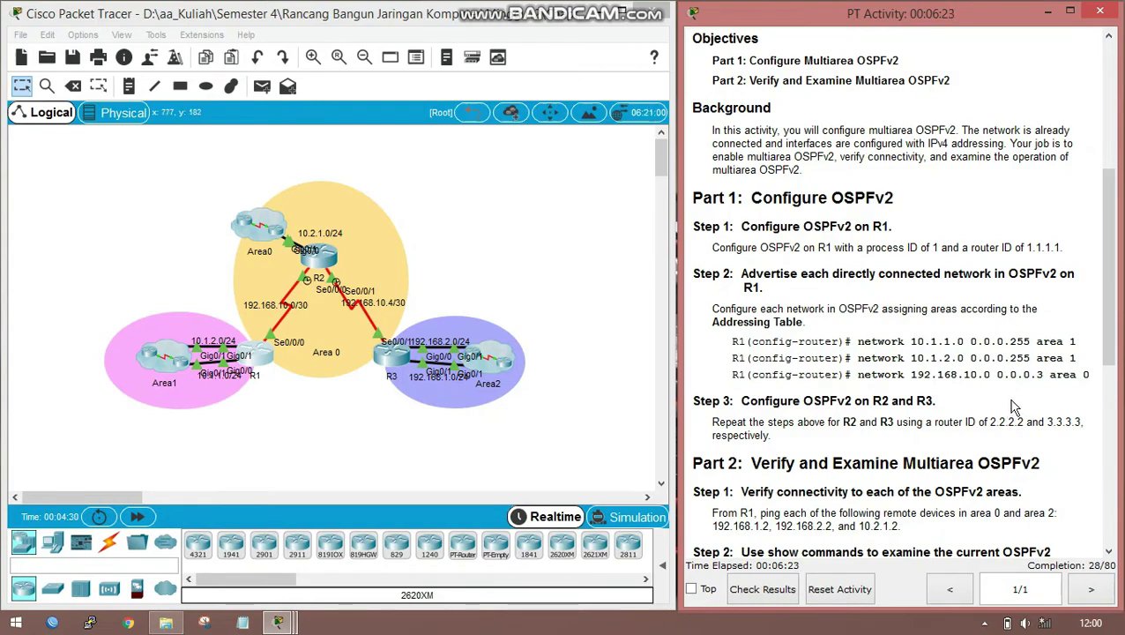
left_click(314, 261)
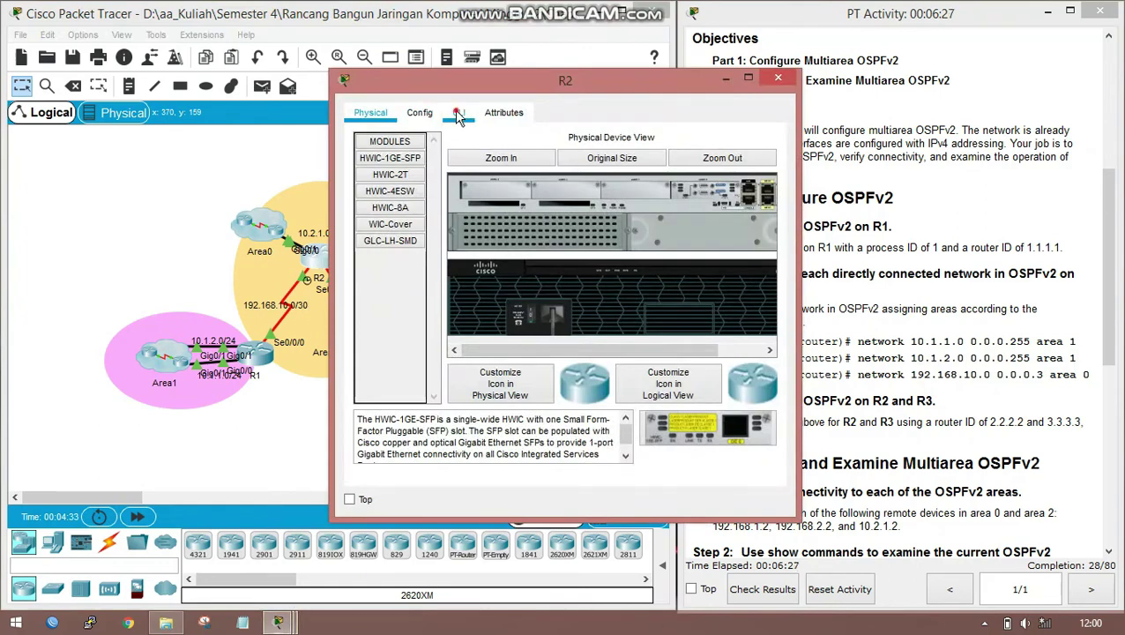
left_click(458, 117)
left_click_drag(515, 83, 429, 92)
key("Return")
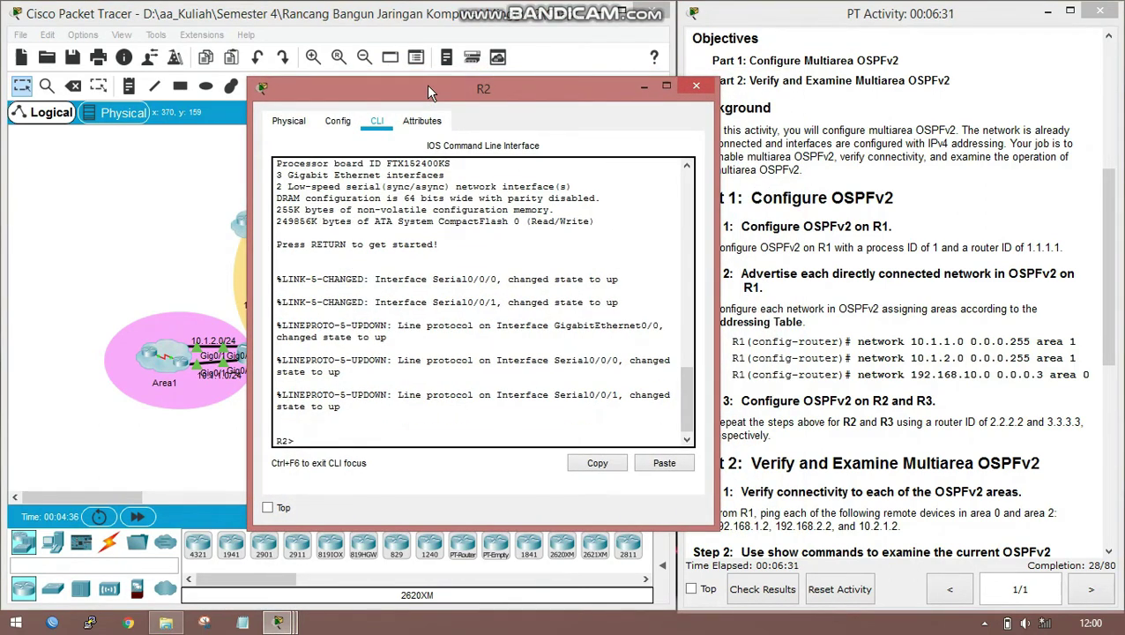
type("ena")
key("Return")
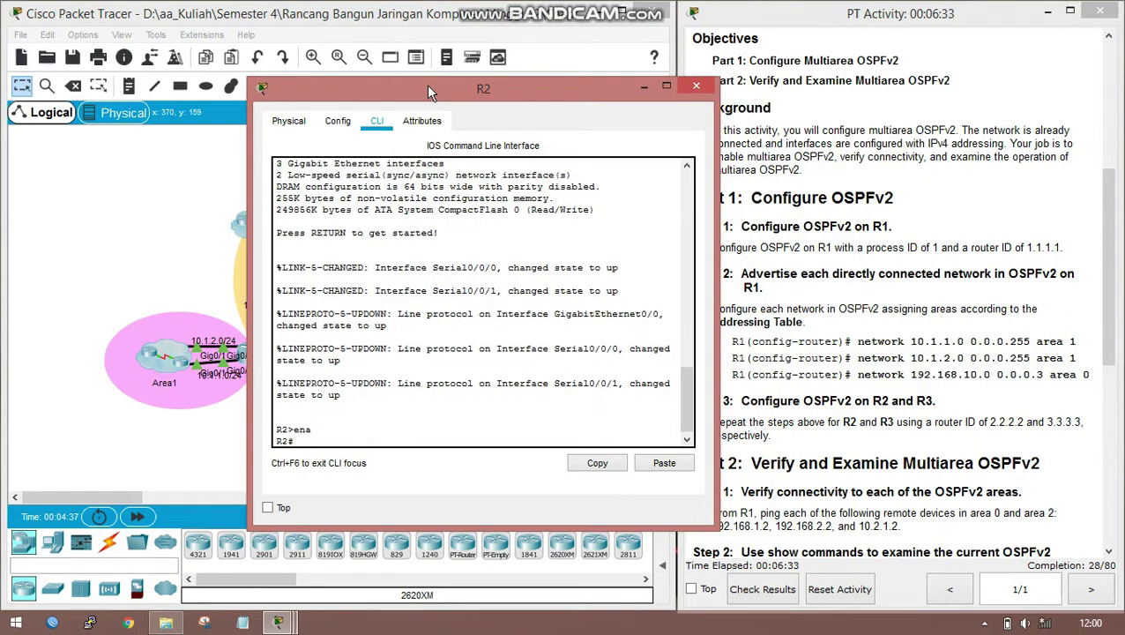
type("conf t")
key("Return")
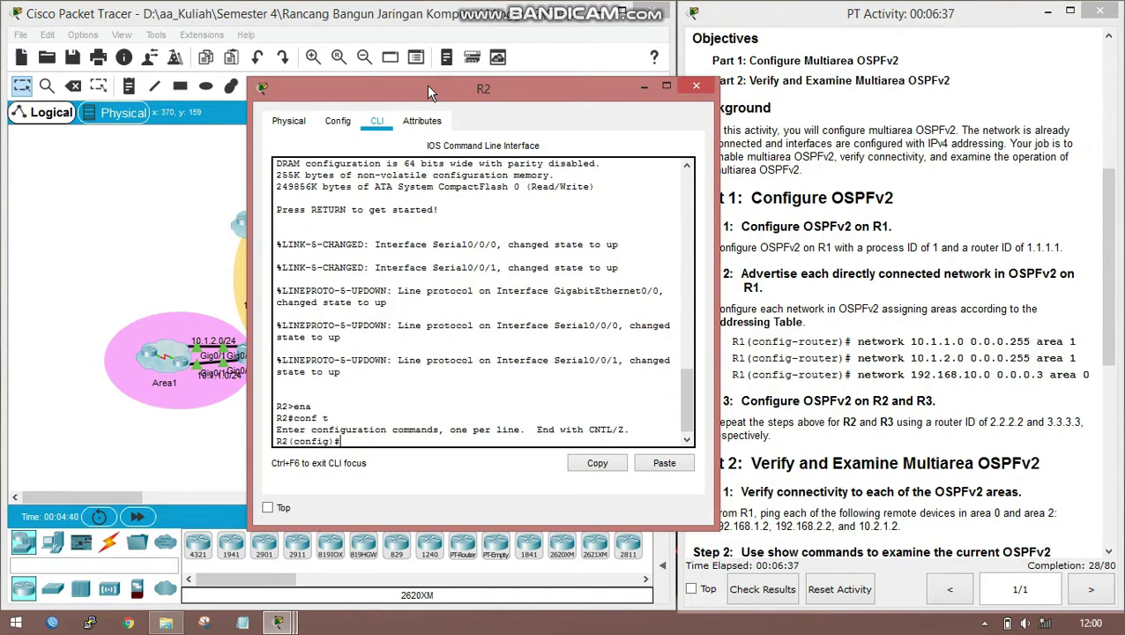
Start OSPF routing with process ID 1 on R2.
type("rou")
key("Tab")
type("os")
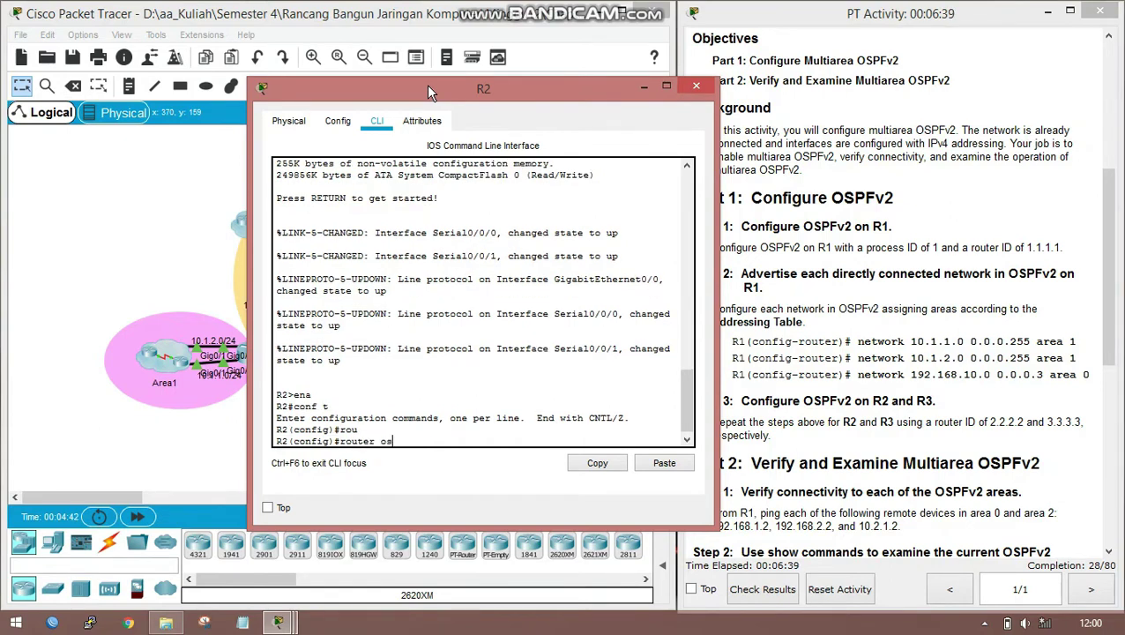
key("Tab")
type("1")
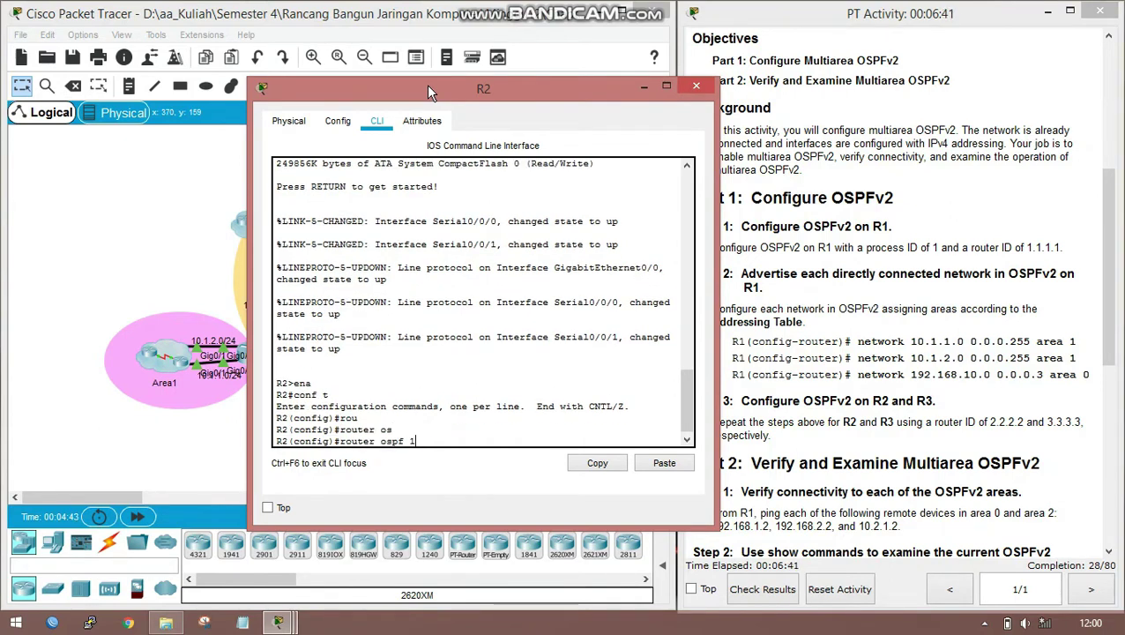
key("Return")
Set R2's OSPF router ID to 2.2.2.2 and enable logging of adjacency changes.
type("router)#rou")
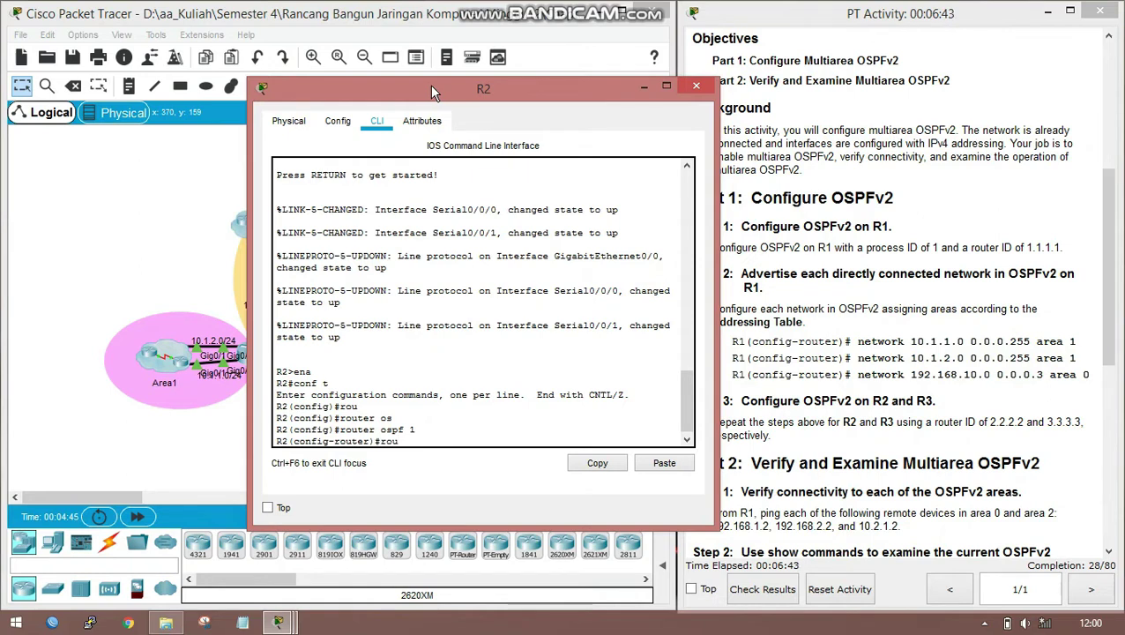
key("Tab")
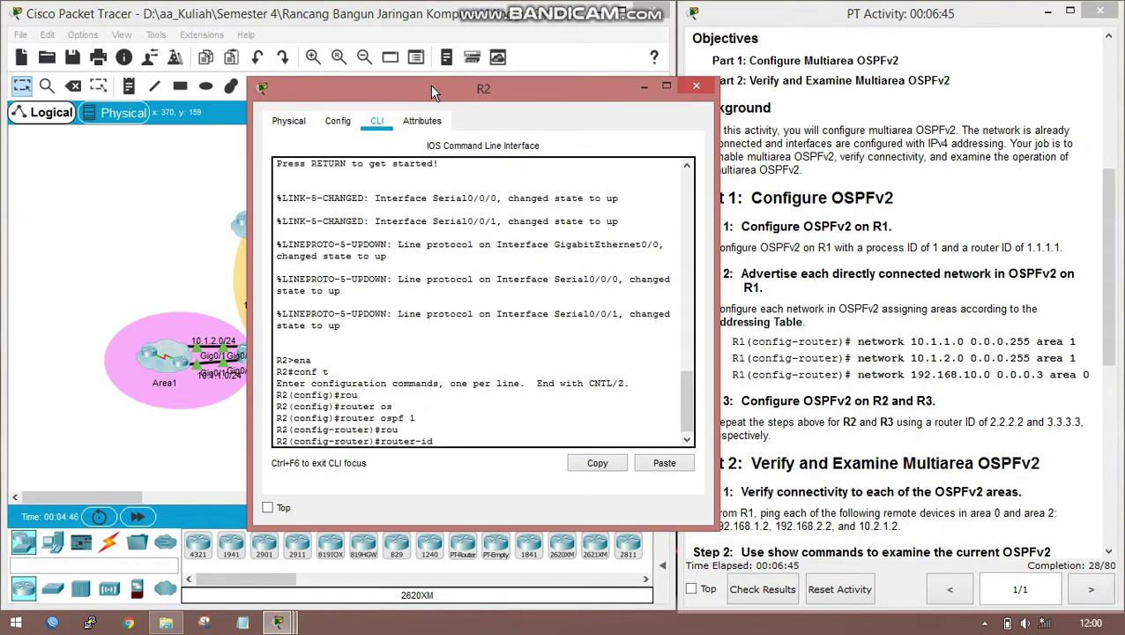
type("2.2.2.2")
key("Return")
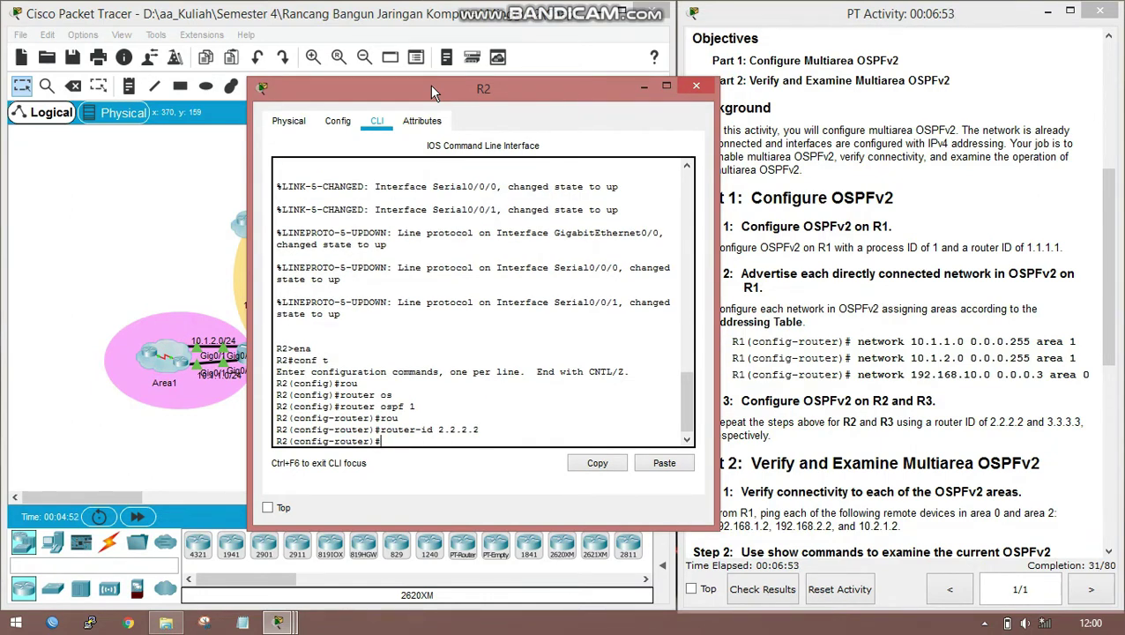
type("LOG")
key("Tab")
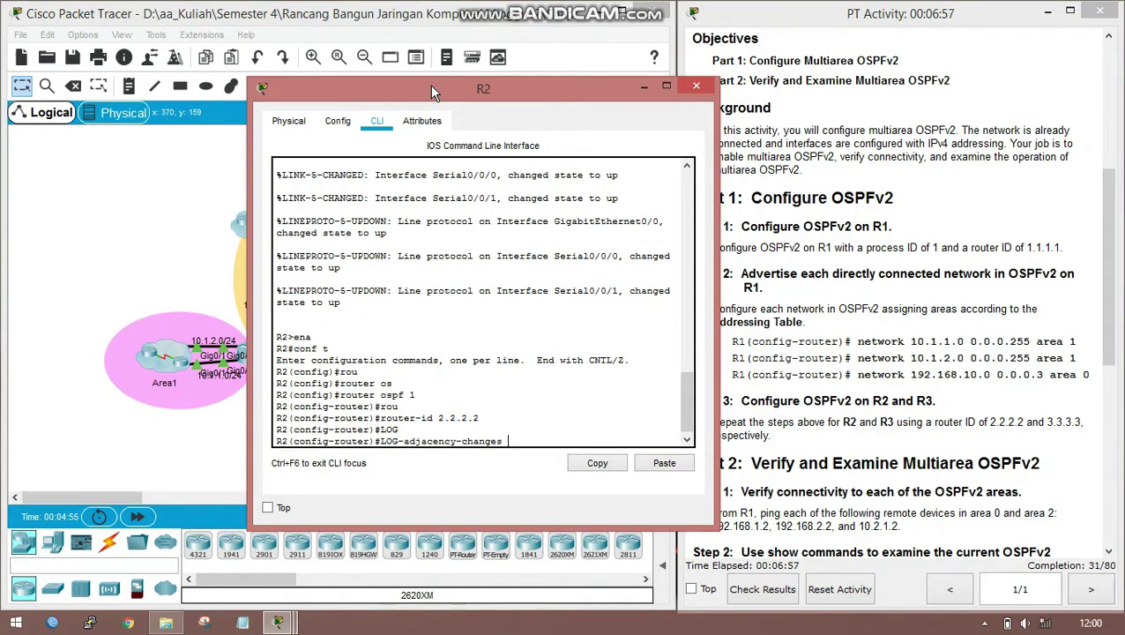
key("Return")
Advertise network 10.2.1.0 with wildcard mask 0.0.0.255 in OSPF area 0 on R2.
type("nfig-router)#n")
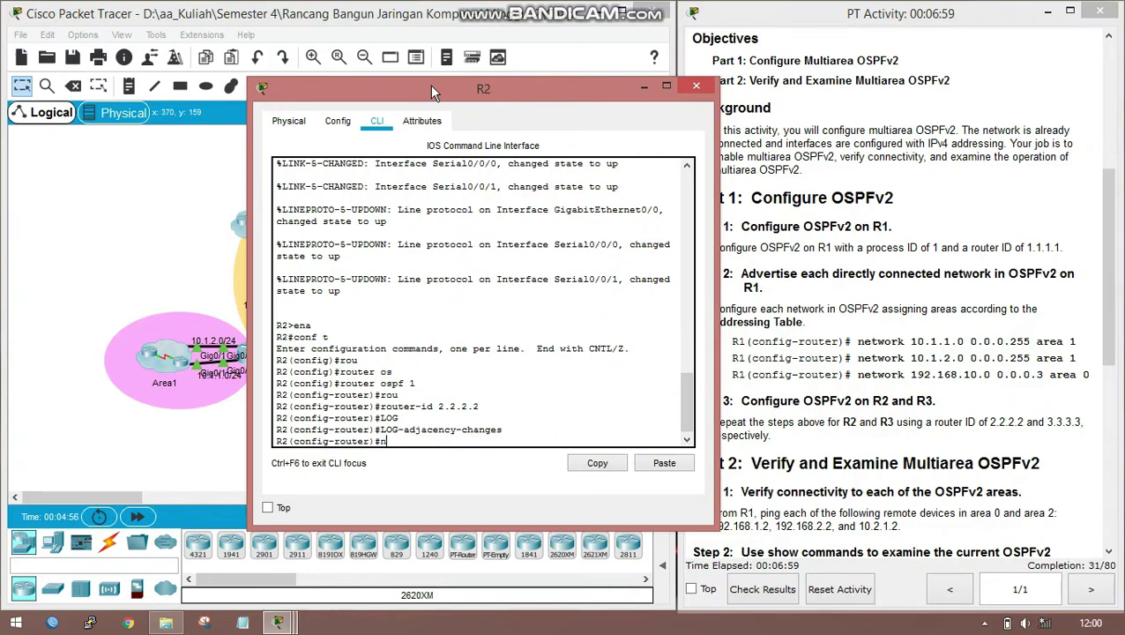
type("et")
key("Tab")
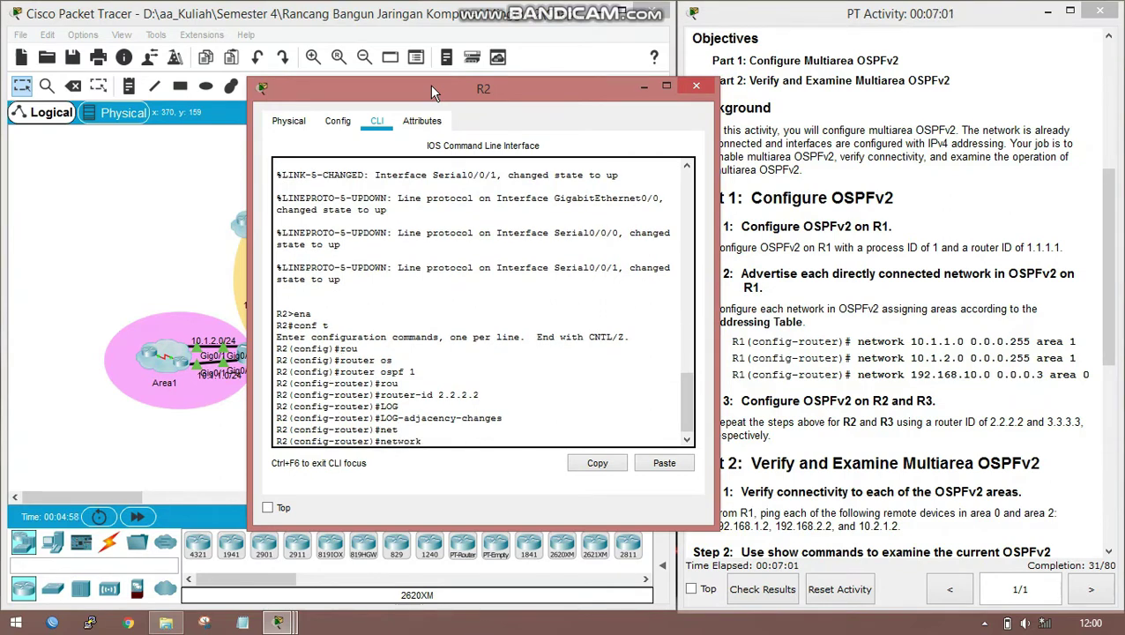
type("10.2.1.0 0.0.0.255 are")
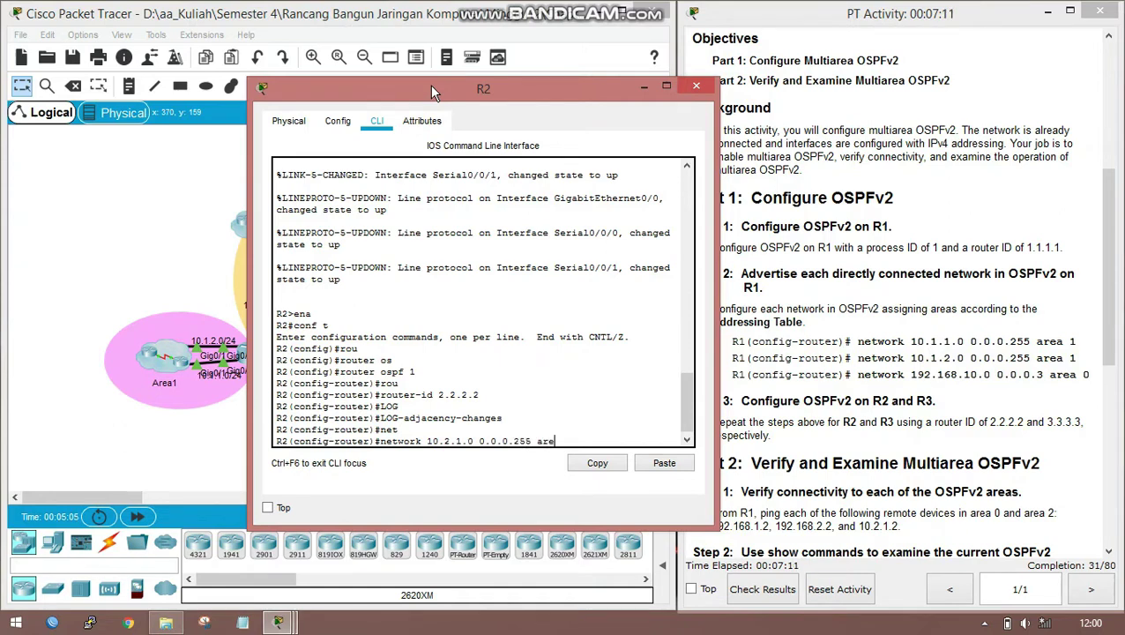
type("a 0")
key("Return")
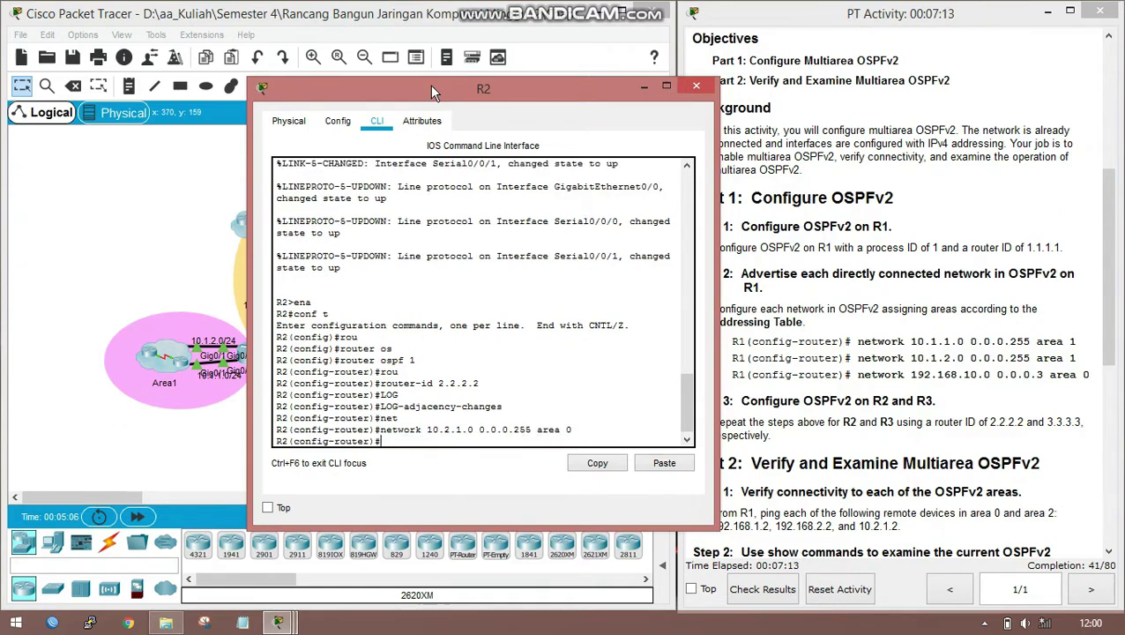
Advertise network 192.168.10.0 with wildcard mask 0.0.0.3 in OSPF area 0 on R2.
type("net")
key("Tab")
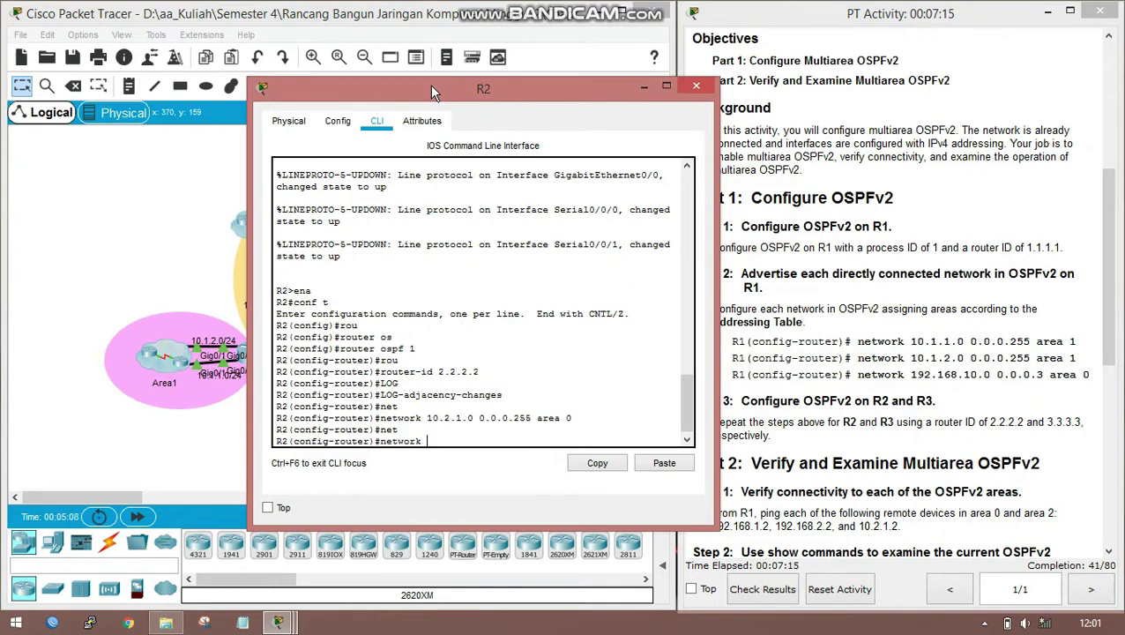
type("192.168.10")
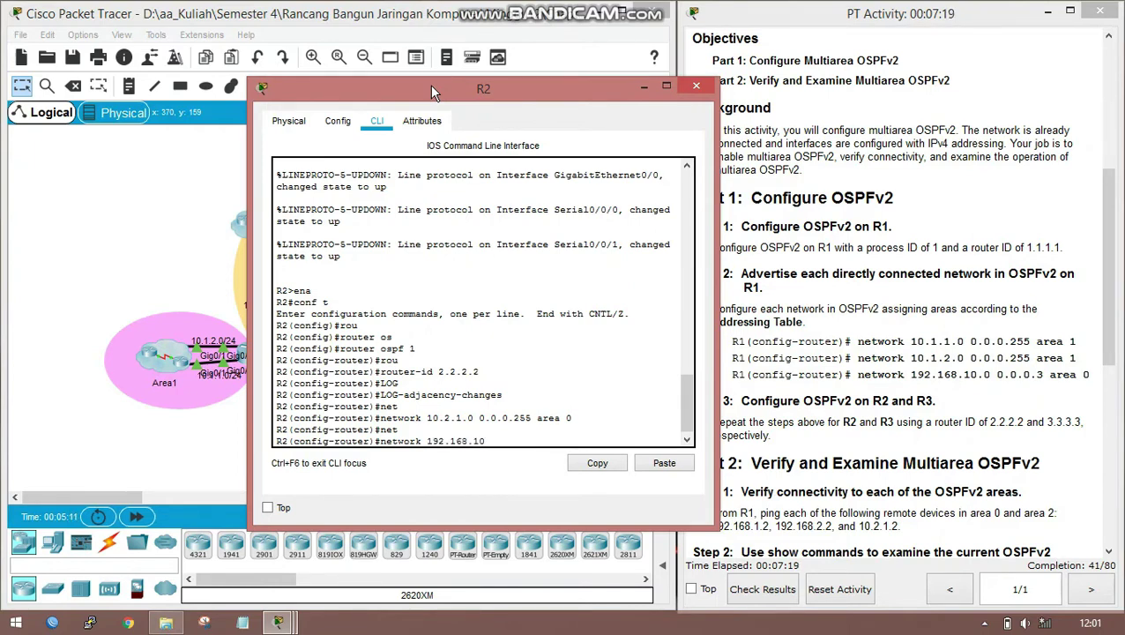
type(".0 0.0.0.3")
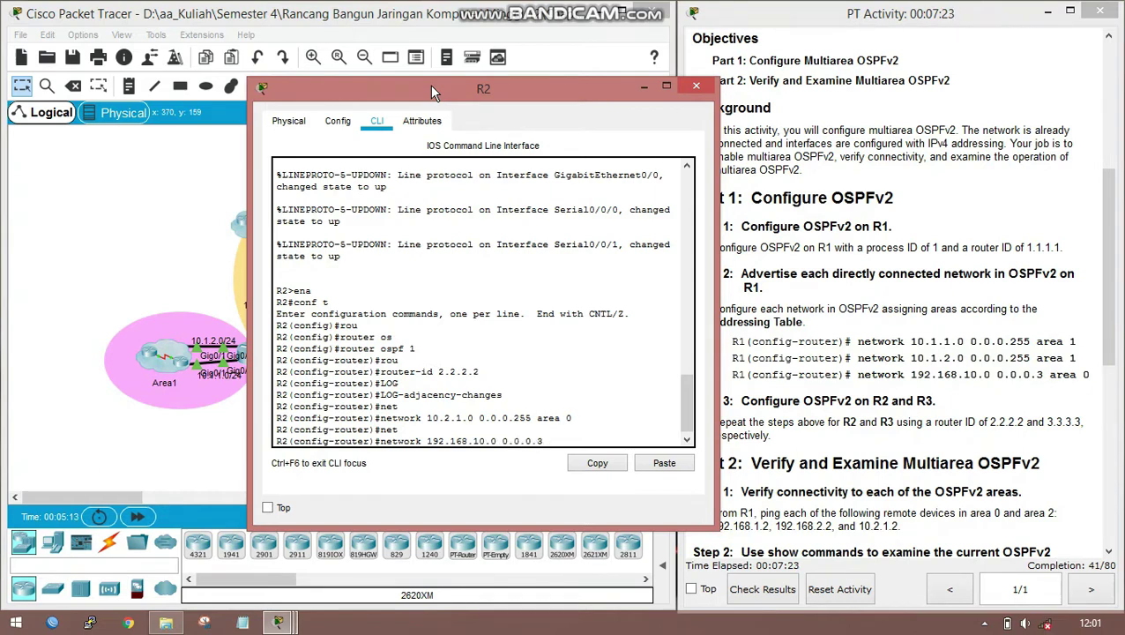
type(" area")
key("Return")
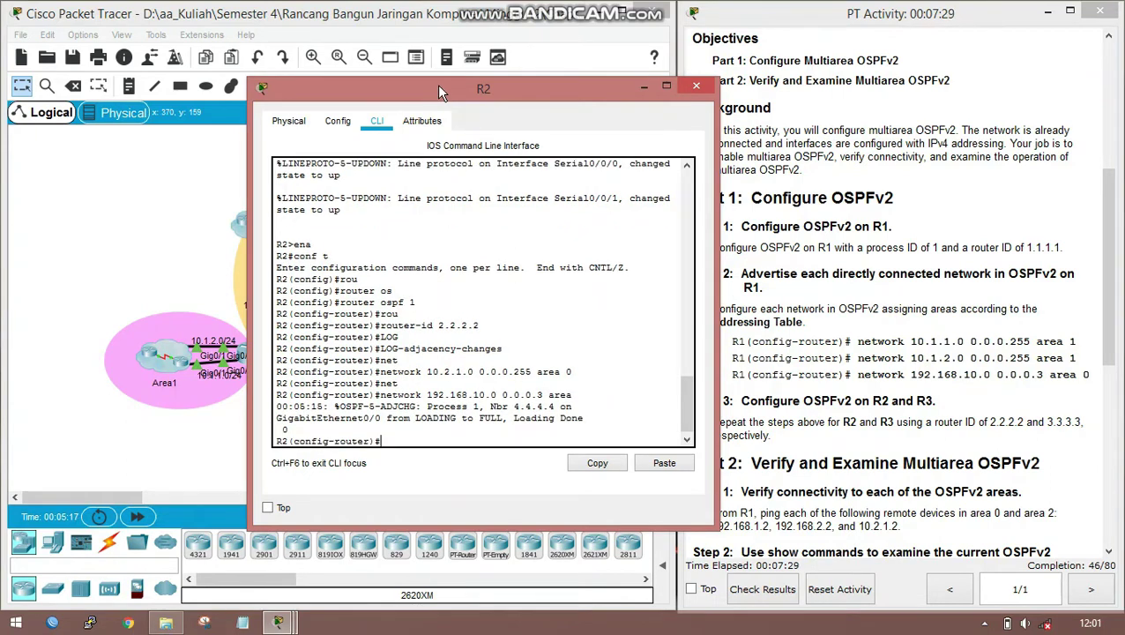
Advertise network 192.168.10.4 with wildcard mask 0.0.0.3 in OSPF area 0 on R2.
type("net")
key("Tab")
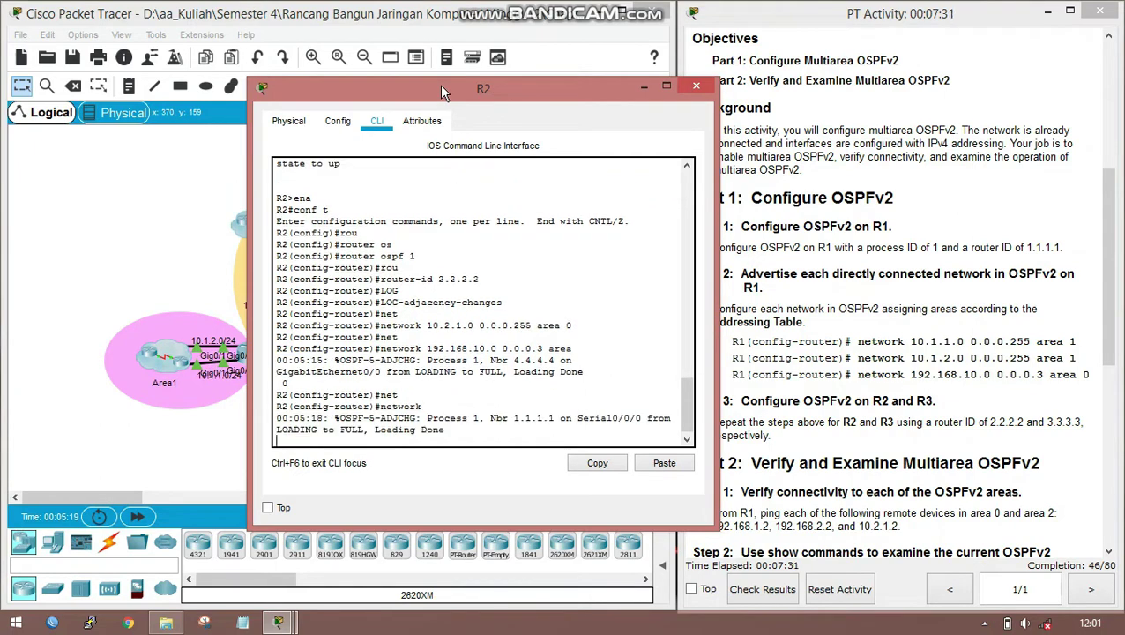
key("Return")
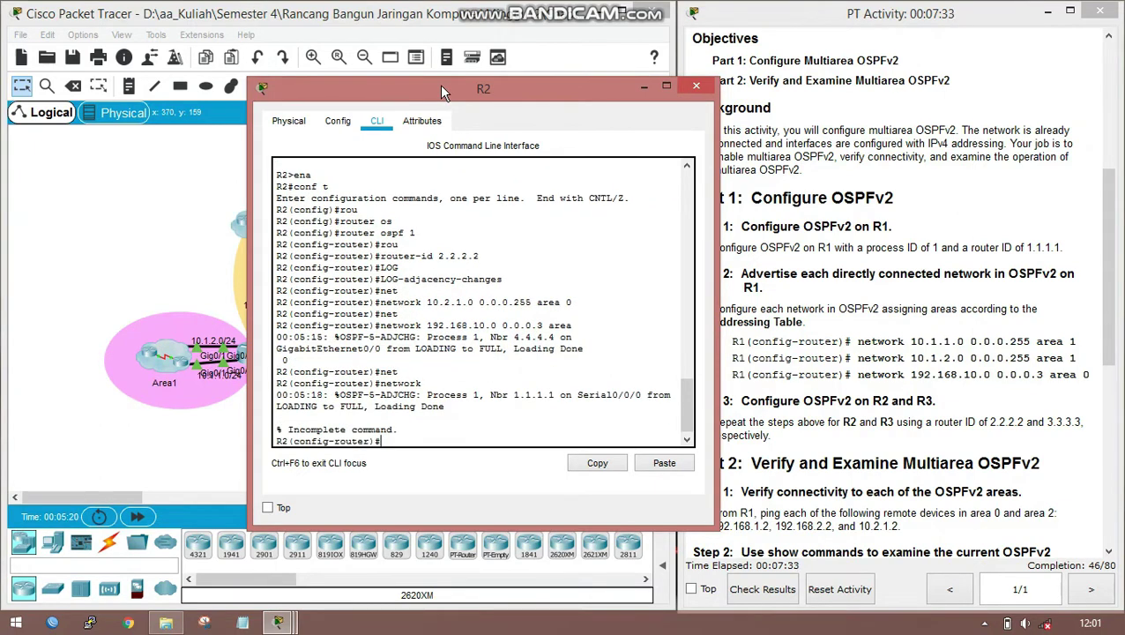
key("Up")
type("192.168.10.4")
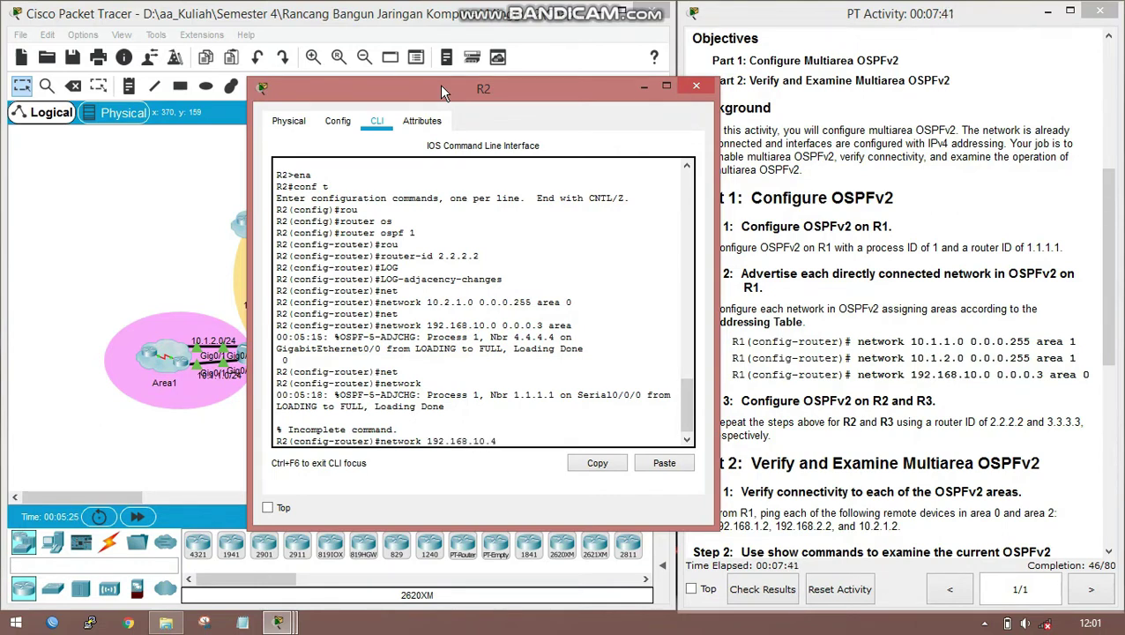
type(" 0.0.0.3 area 0")
key("Return")
key("Return")
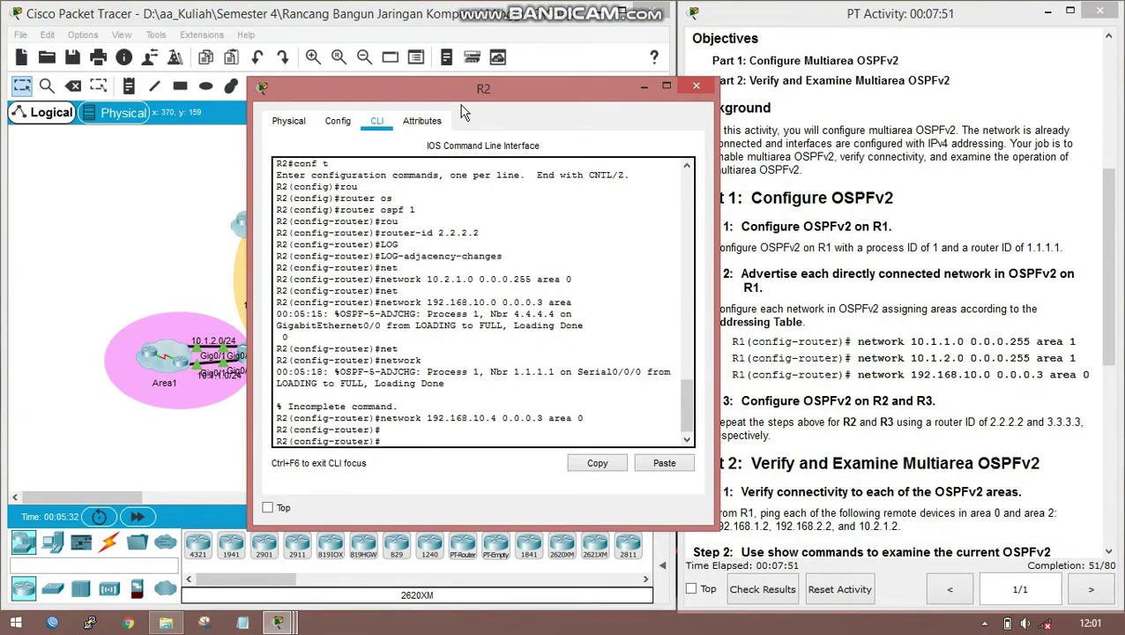
End configuration mode on R2, copy the running-config to startup-config under the default filename, and close R2's window.
type("end")
key("Return")
type("cop")
key("Tab")
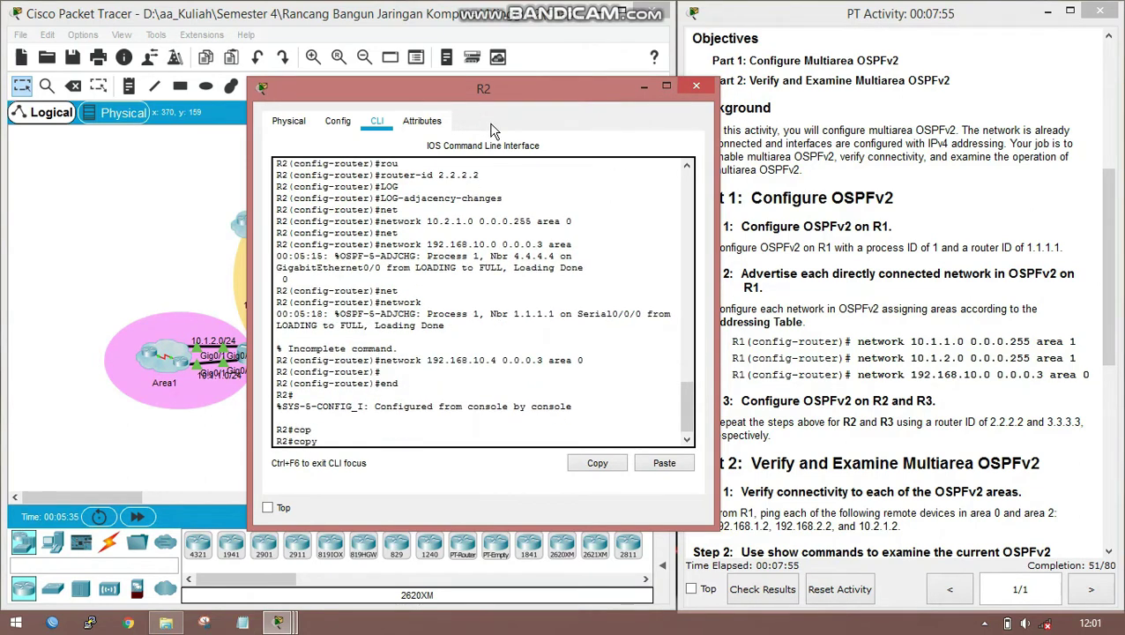
type("run")
key("Tab")
type("st")
key("Tab")
key("Return")
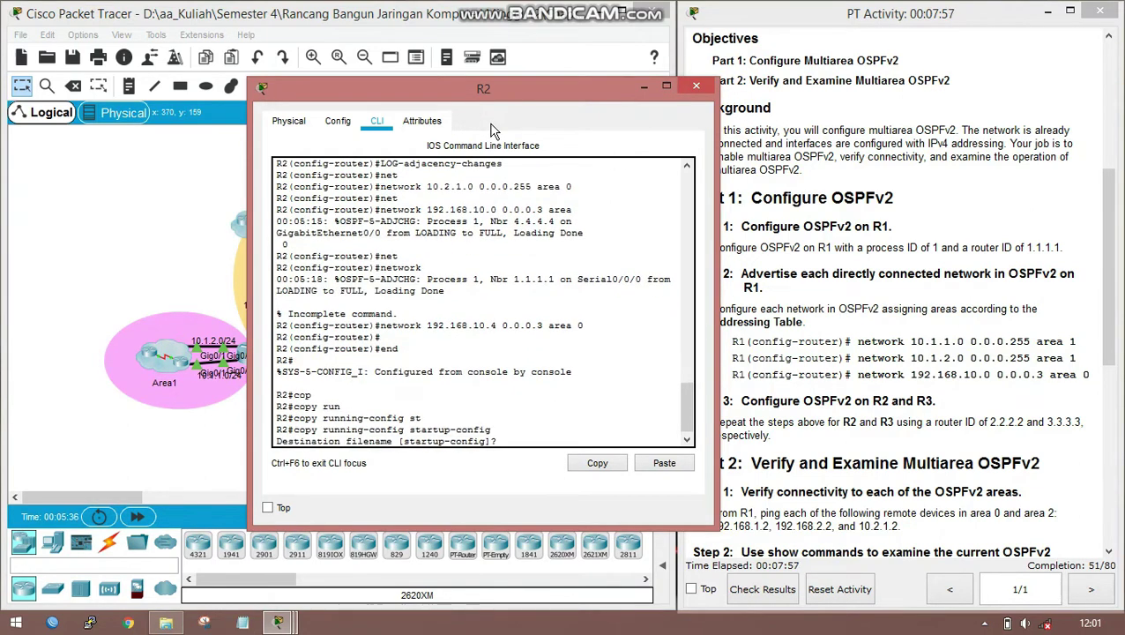
key("Return")
key("Return")
key("Return")
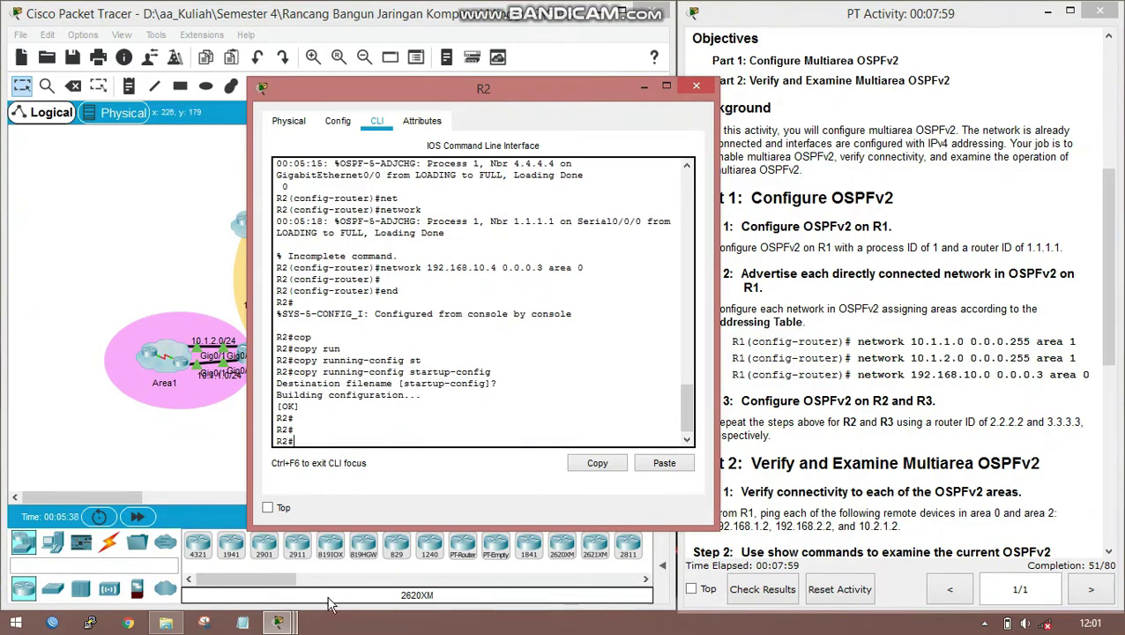
left_click(696, 85)
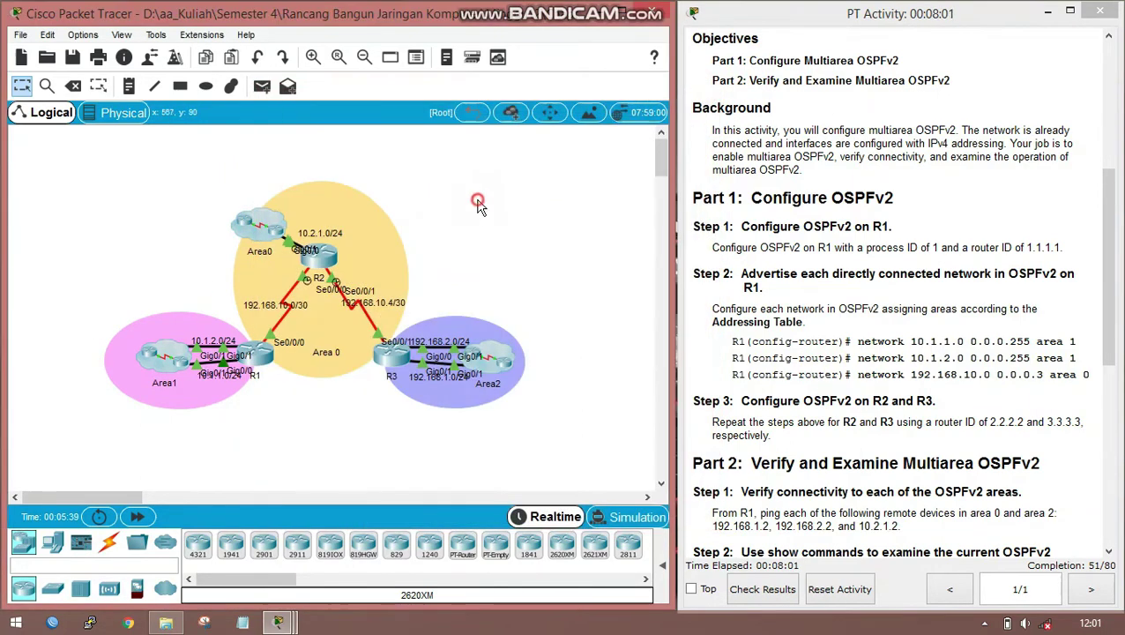
Open R3's command line and enter global configuration mode from privileged EXEC mode.
left_click(388, 357)
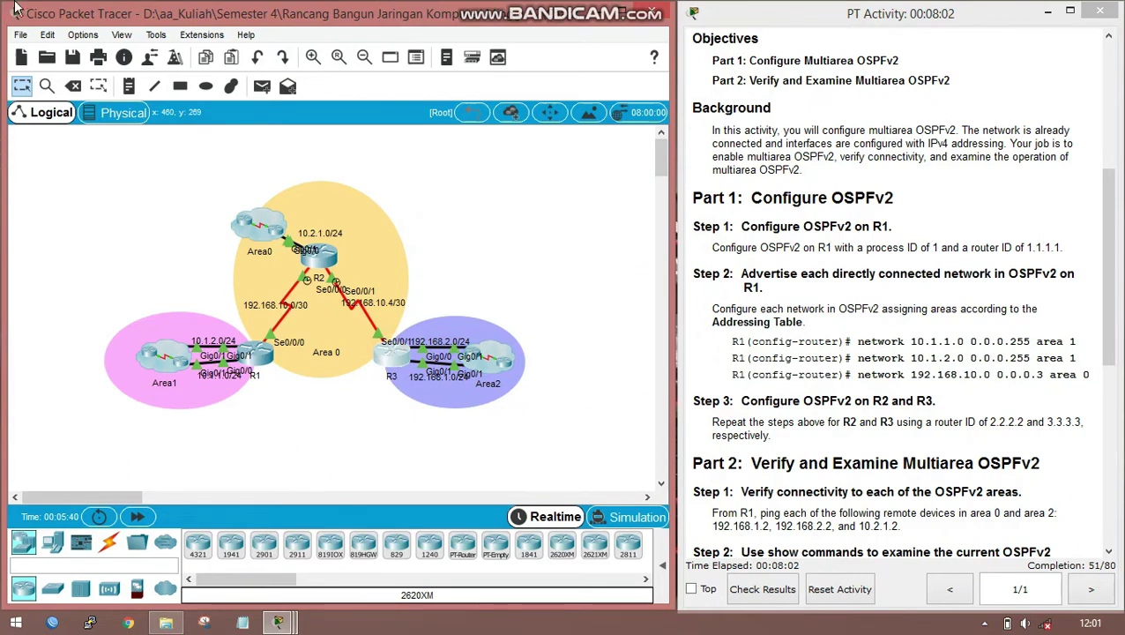
left_click(458, 112)
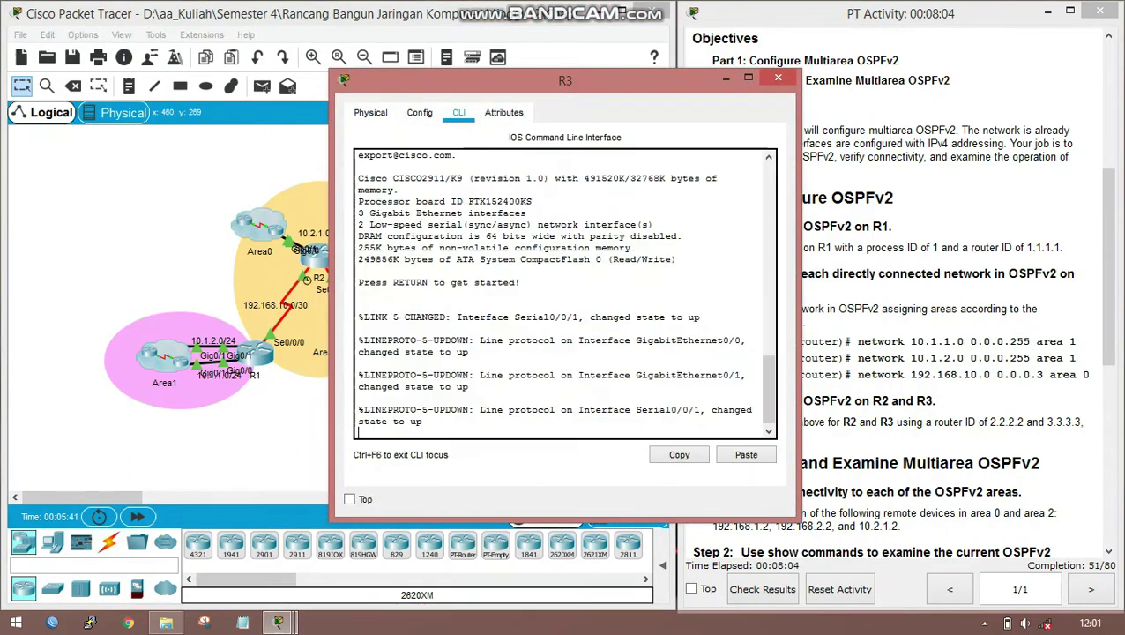
key("Return")
type("ena")
key("Return")
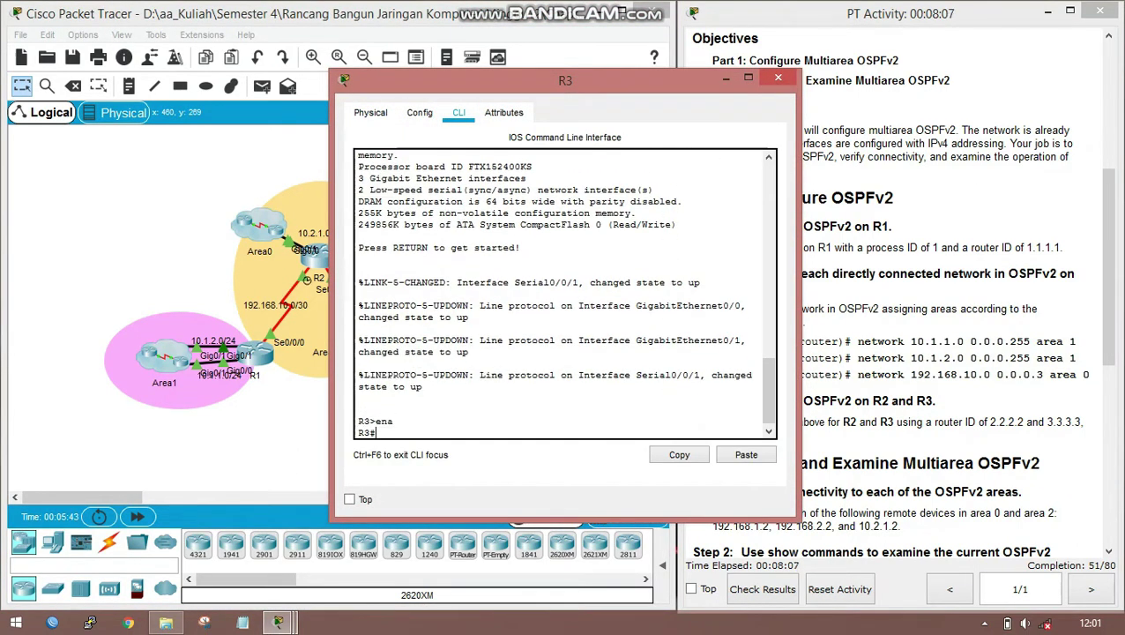
type("conf t")
key("Return")
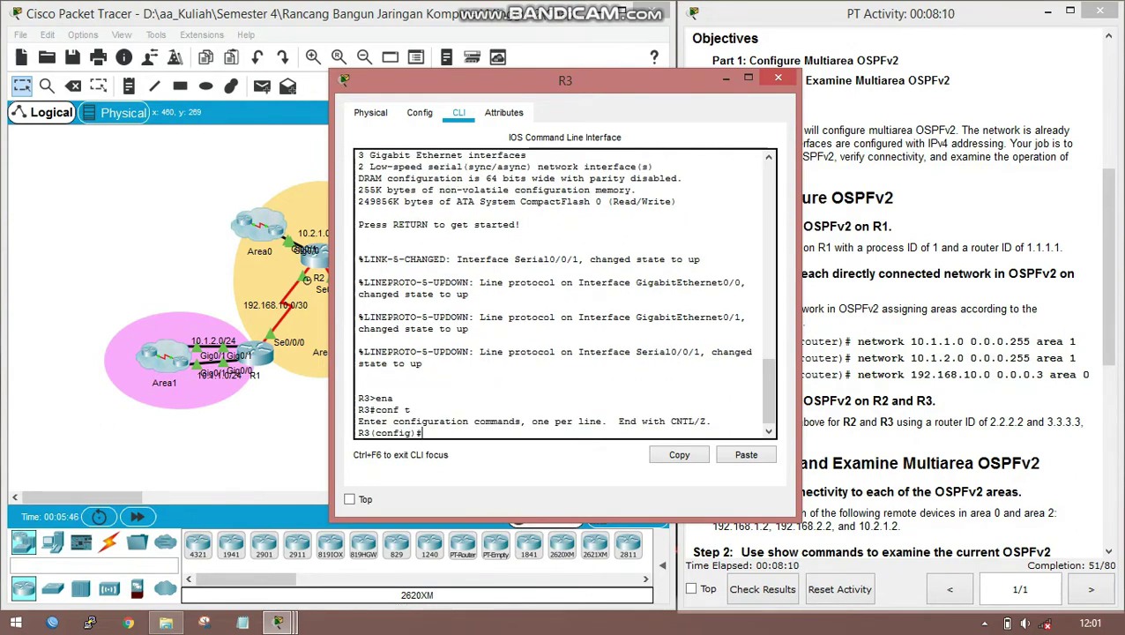
Start OSPF routing with process ID 1 on R3.
type("rou")
key("Tab")
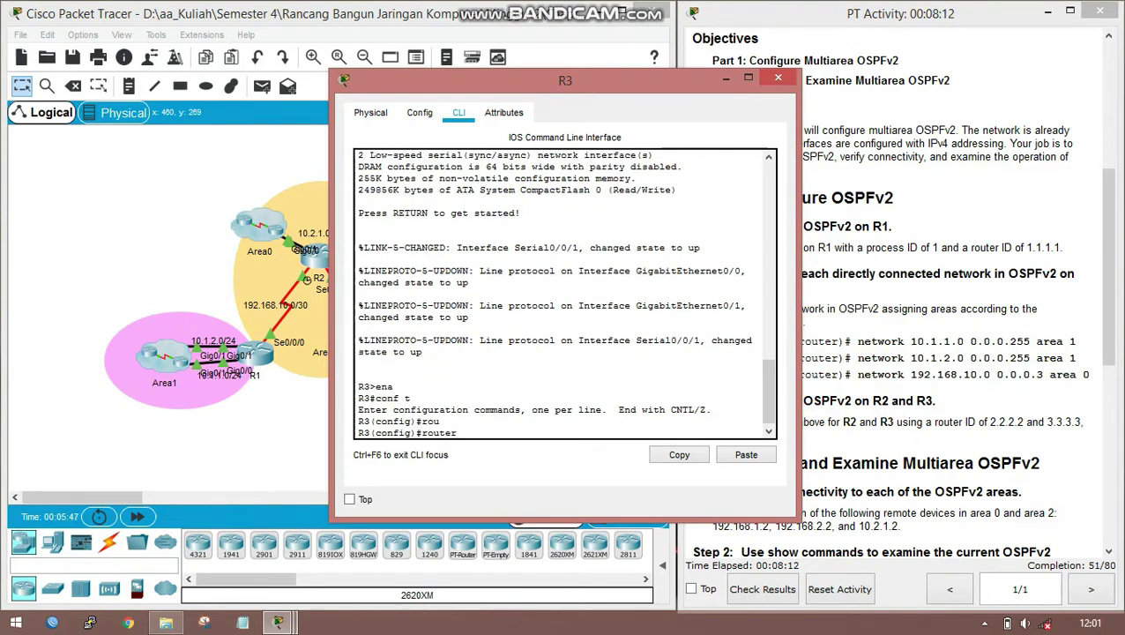
type("os")
key("Tab")
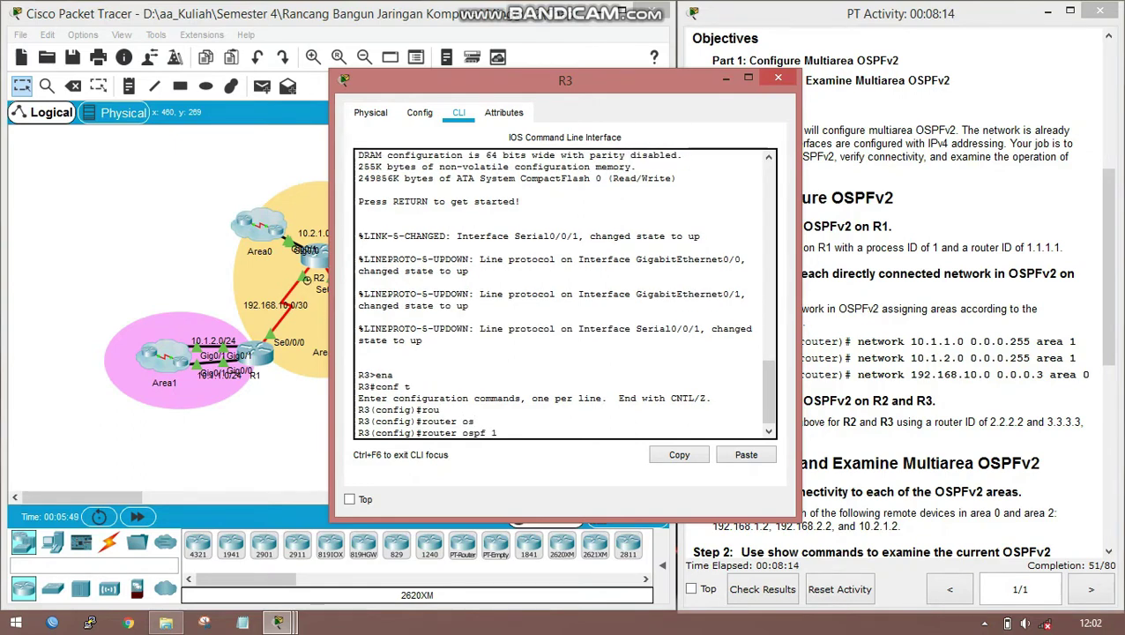
key("Return")
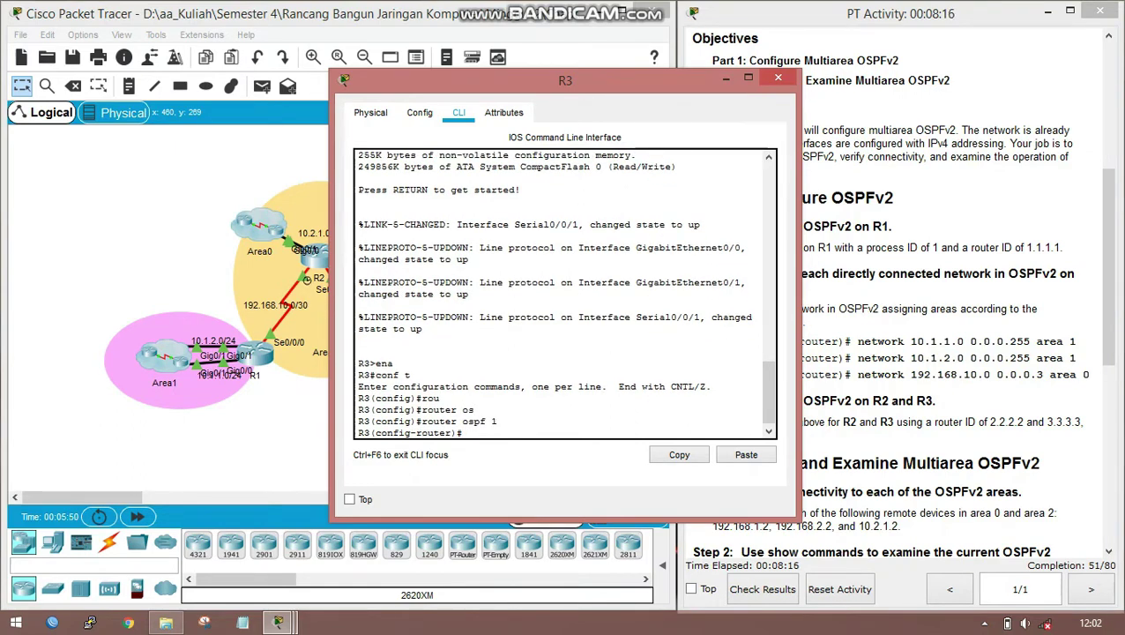
Set R3's OSPF router ID to 3.3.3.3 and enable logging of adjacency changes.
type("ro")
key("Tab")
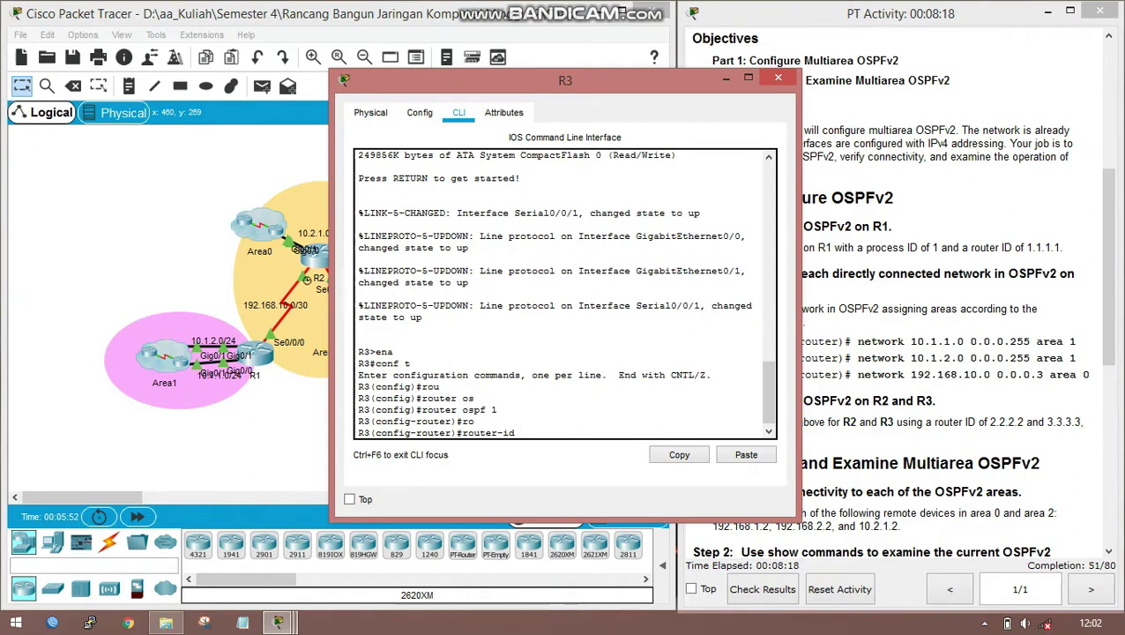
type("3.3.3.3")
key("Return")
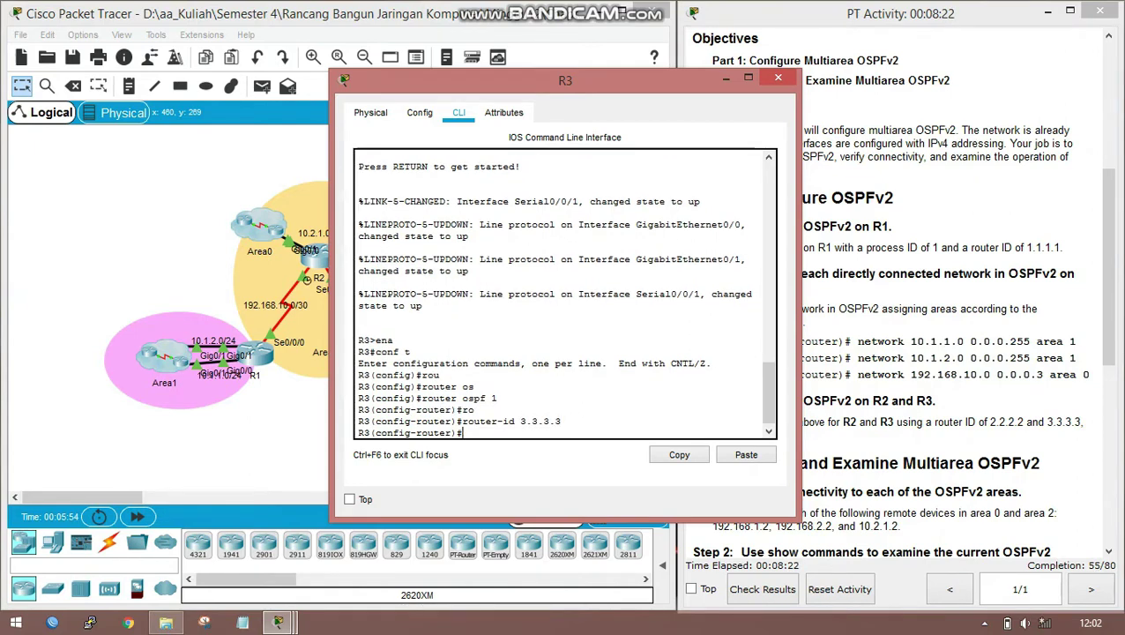
type("lo")
key("Tab")
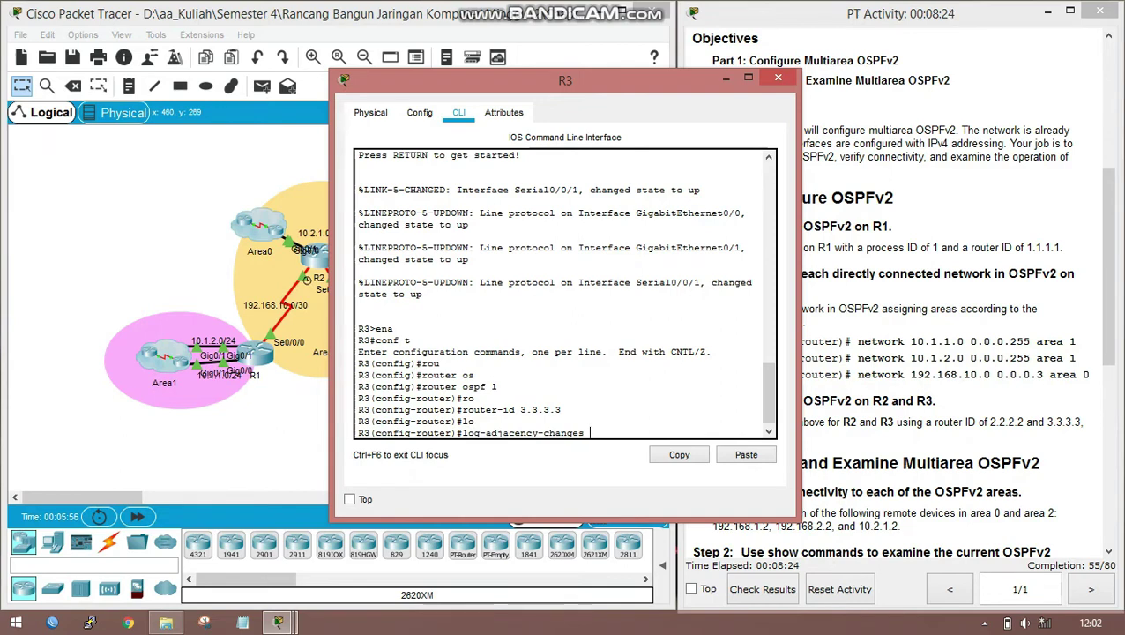
key("Return")
Advertise network 192.168.10.4 with wildcard mask 0.0.0.3 in OSPF area 0 on R3.
type("net")
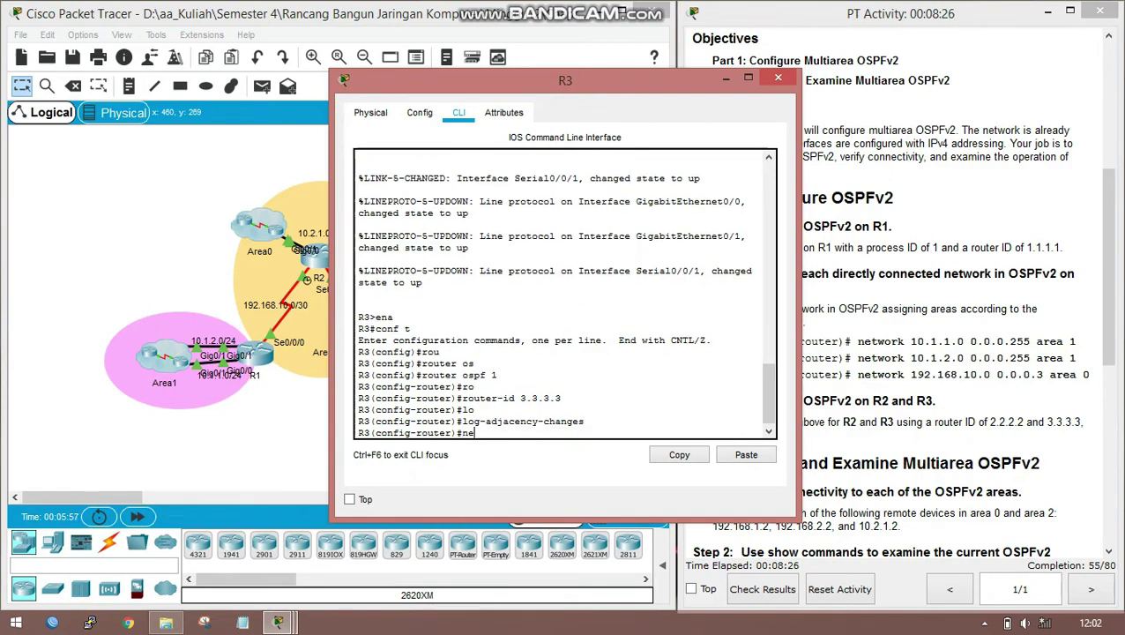
key("Tab")
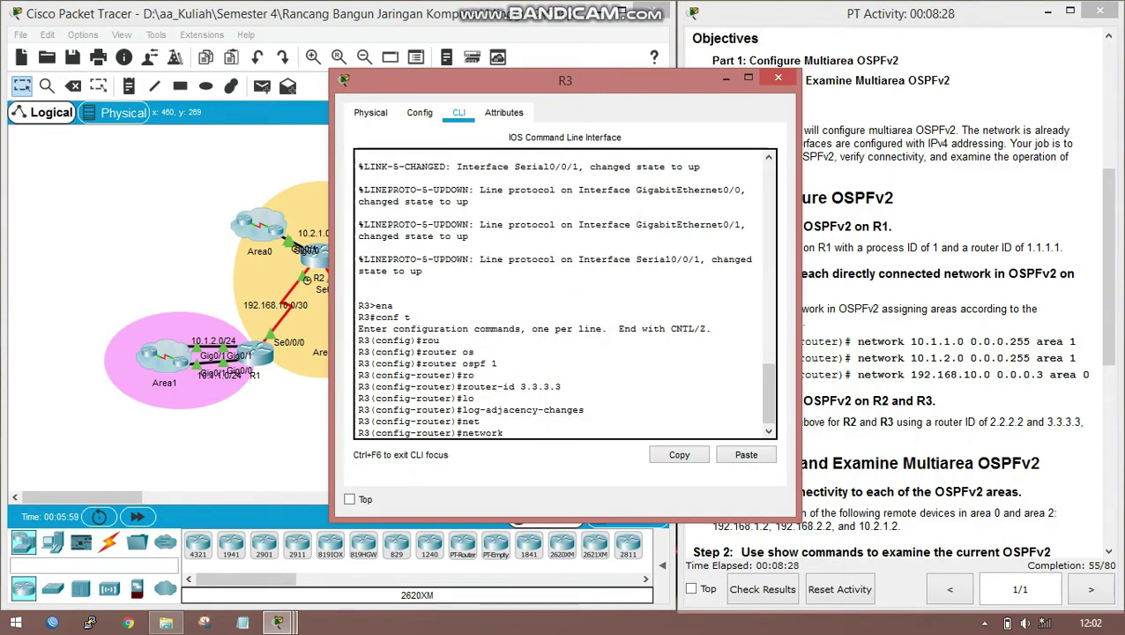
type("192.168.10.4")
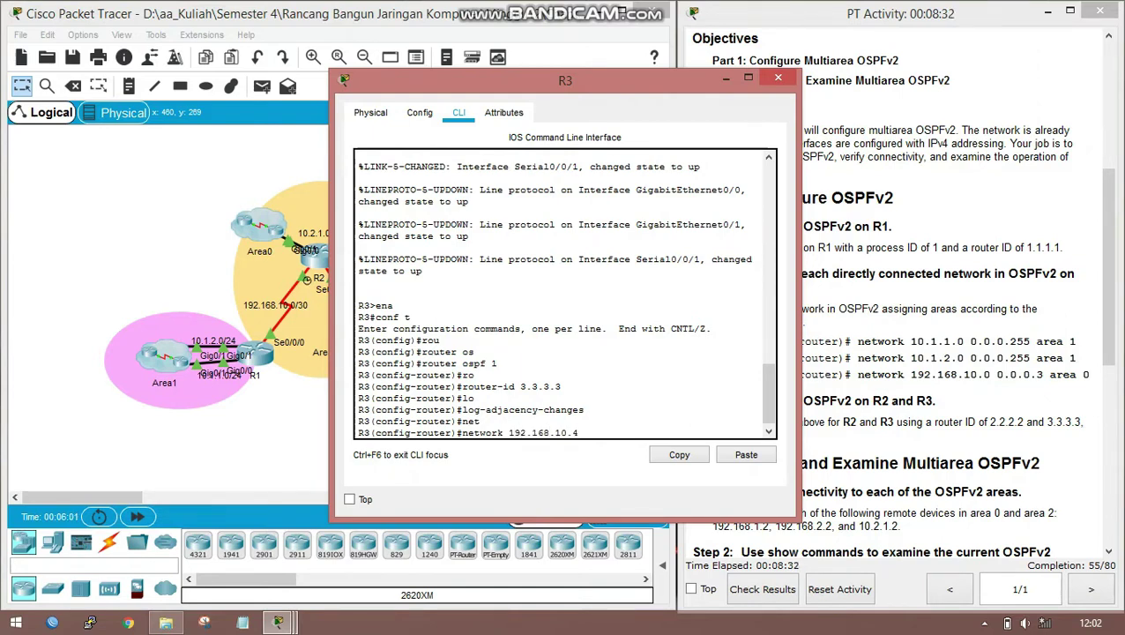
type("0.0.0.3 area 0")
key("Return")
Advertise network 192.168.2.0 with wildcard mask 0.0.0.255 in OSPF area 2 on R3.
type("net")
key("Tab")
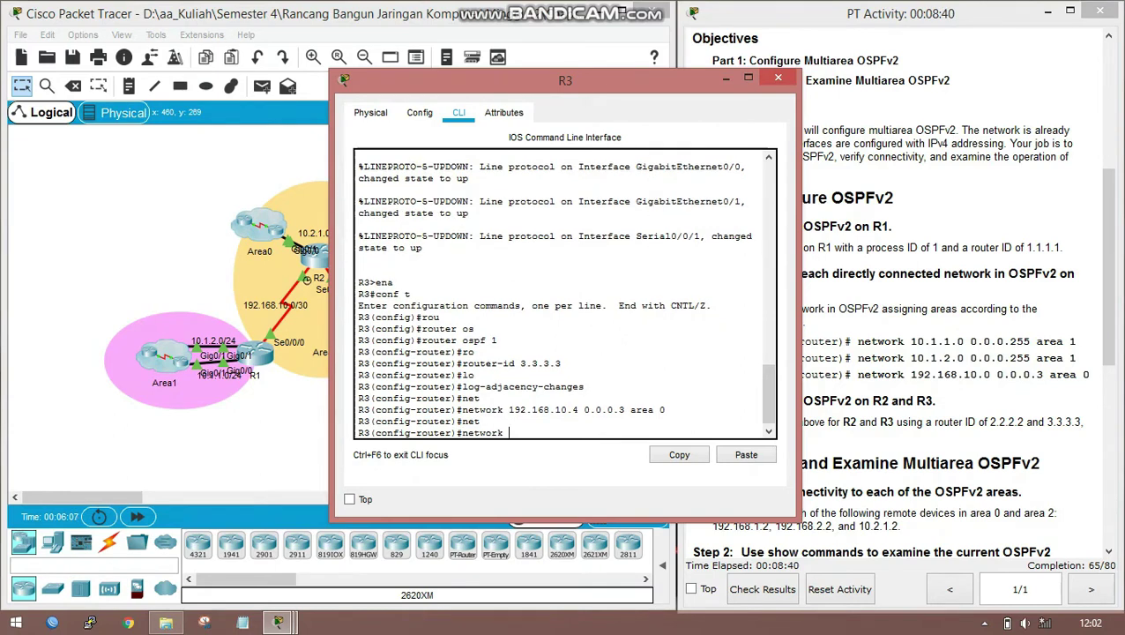
type("192,16")
key("BackSpace")
key("BackSpace")
key("BackSpace")
type(".168.")
type("2.0")
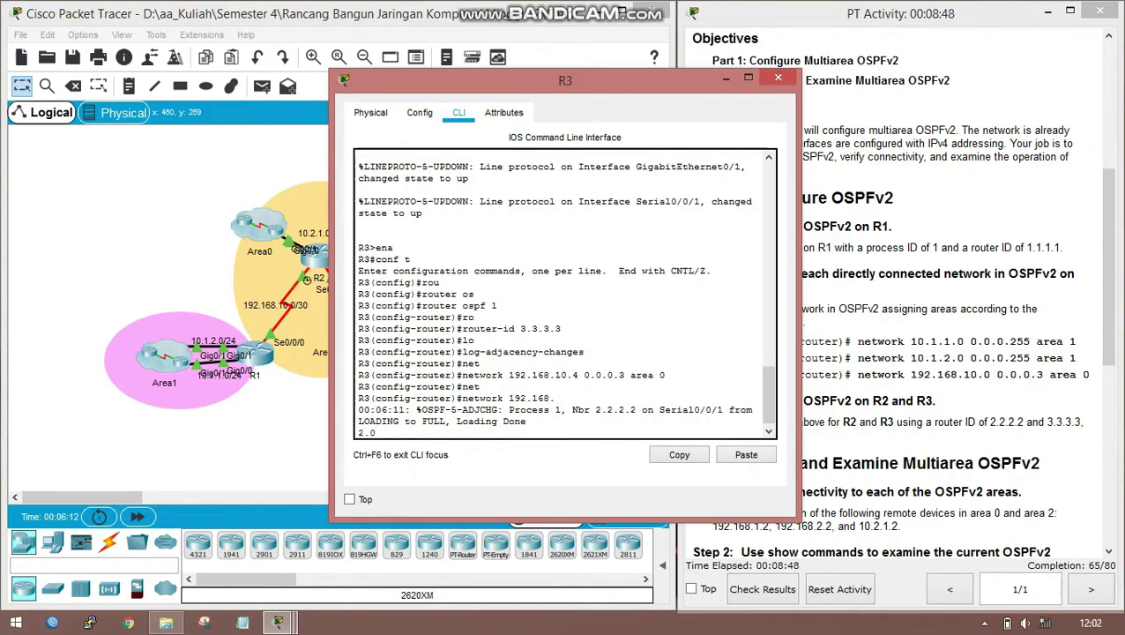
type(" 0.0.0.255 area 2")
key("Return")
key("Return")
Advertise network 192.168.1.0 with wildcard mask 0.0.0.255 in OSPF area 2 on R3.
type("nfig-router)#n")
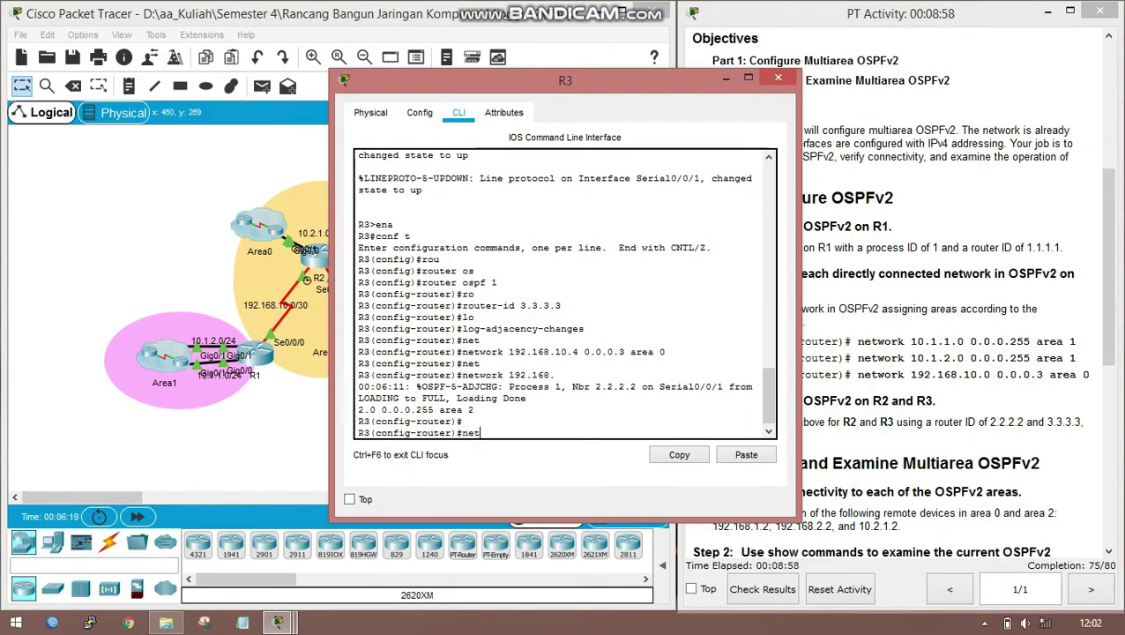
type("et")
key("Tab")
type("192")
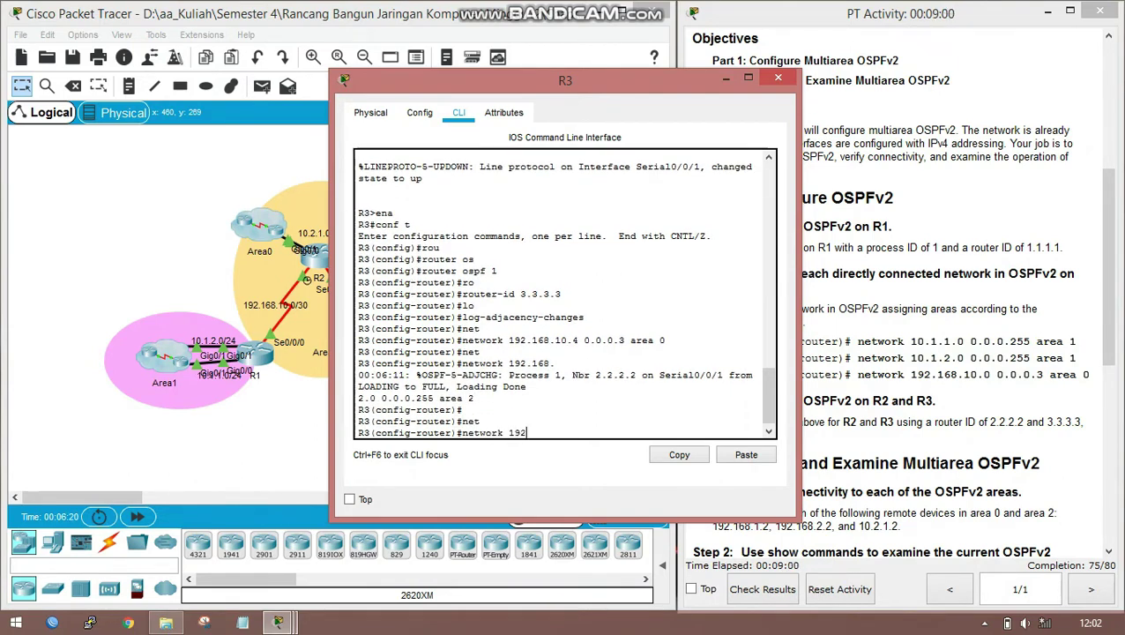
type(".168.1.0 o")
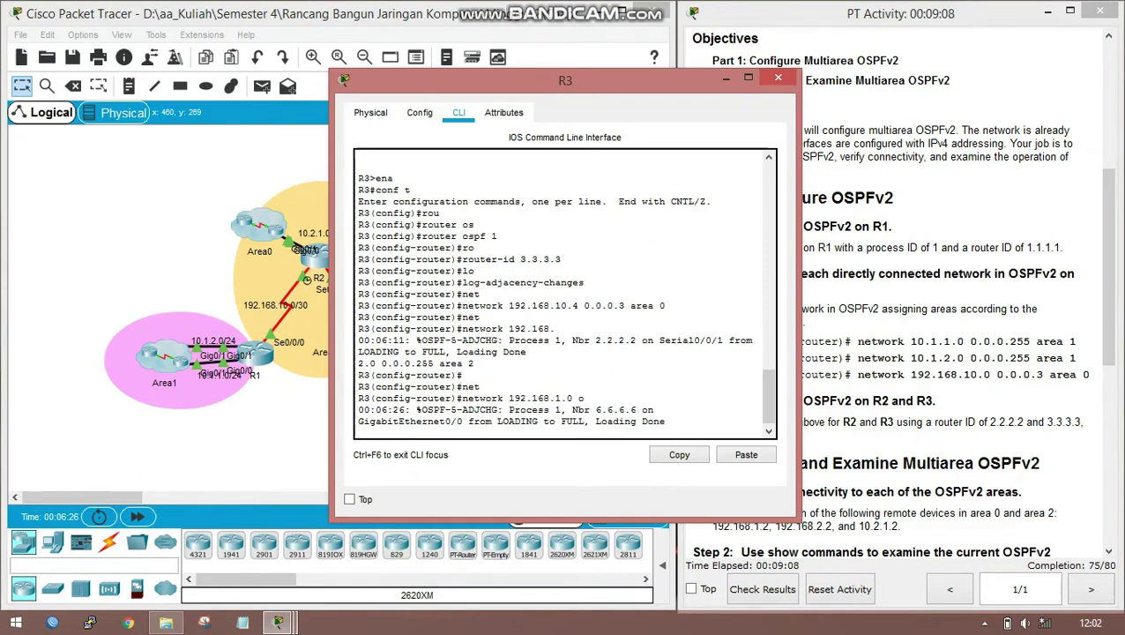
type(" 0.0.0")
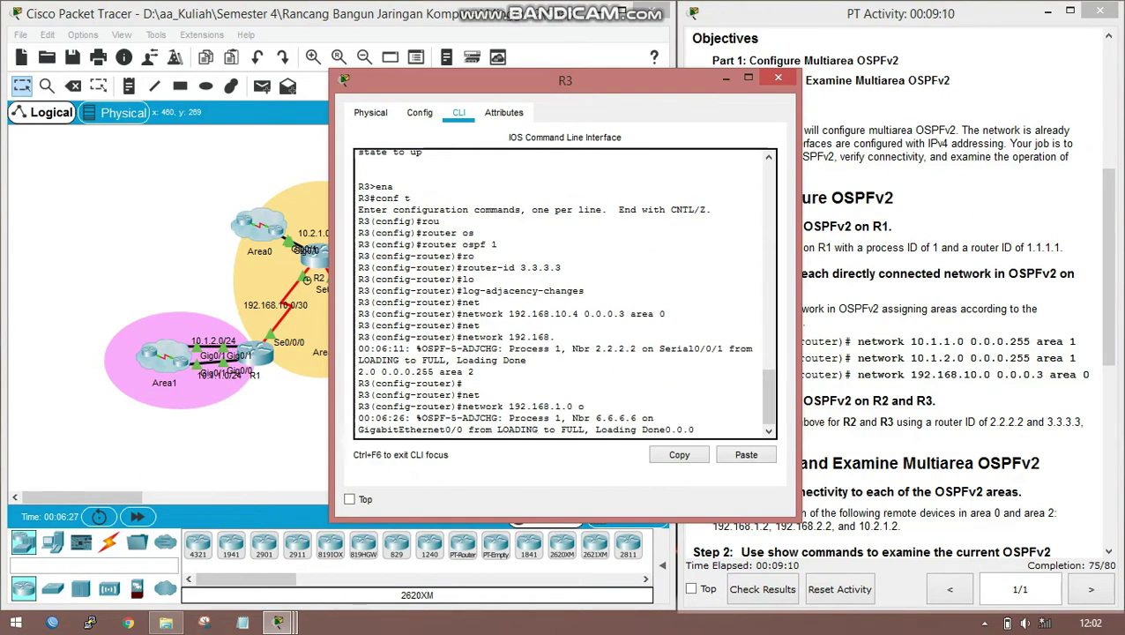
type(".255 area 2")
key("Return")
key("Return")
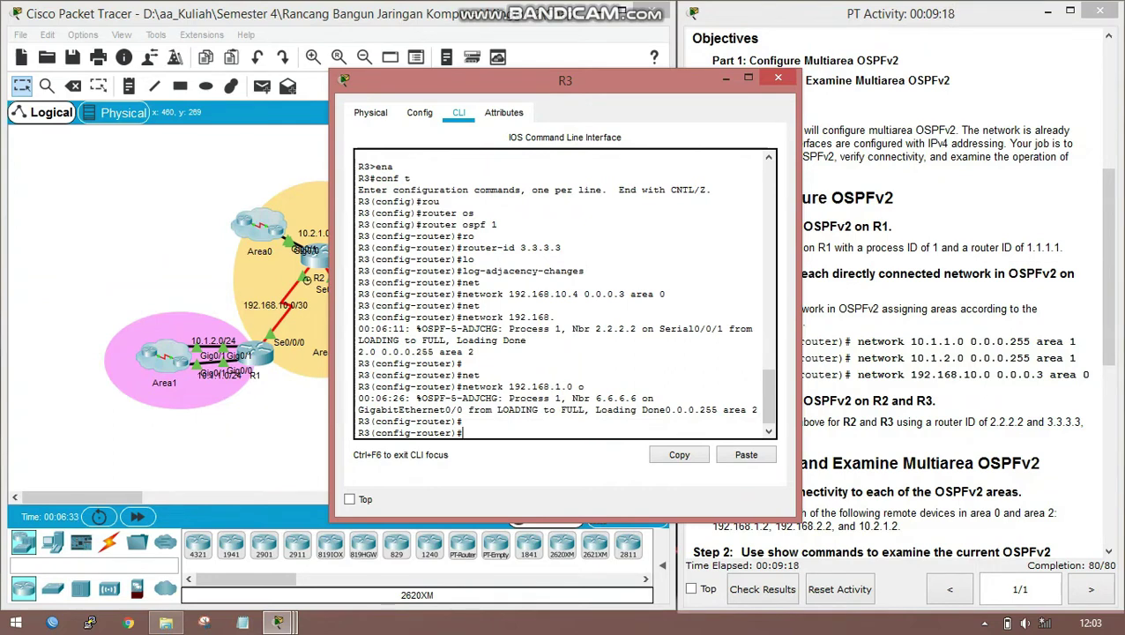
End configuration mode on R3, copy the running-config to startup-config under the default filename, and minimize R3's window.
type("end")
key("Return")
key("Return")
type("cop")
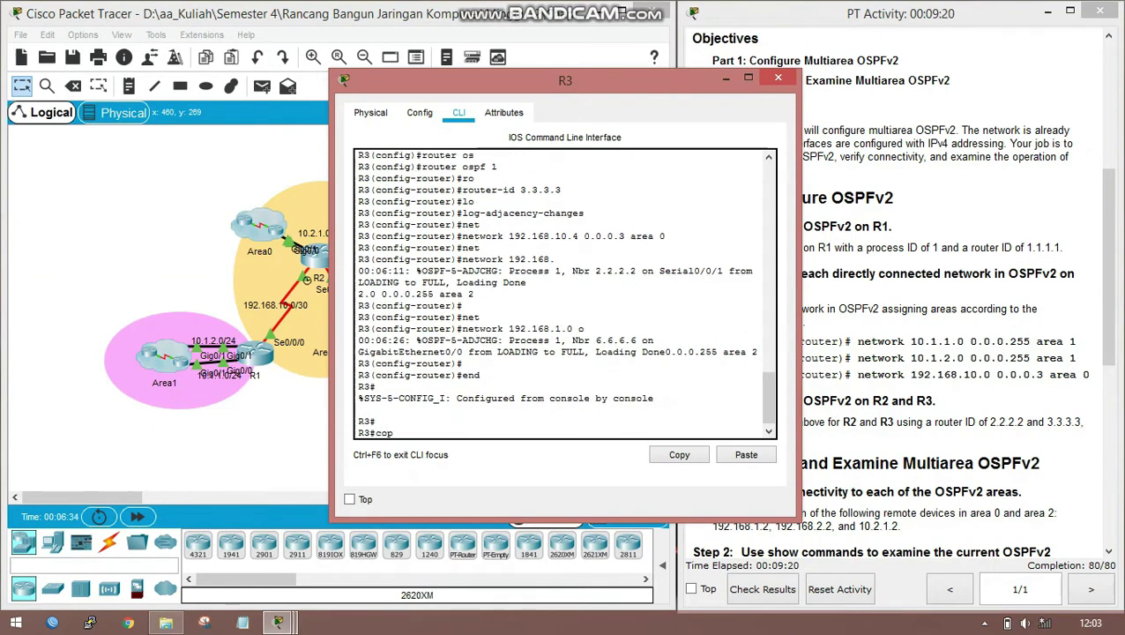
key("Tab")
type("run")
key("Tab")
type("st")
key("Tab")
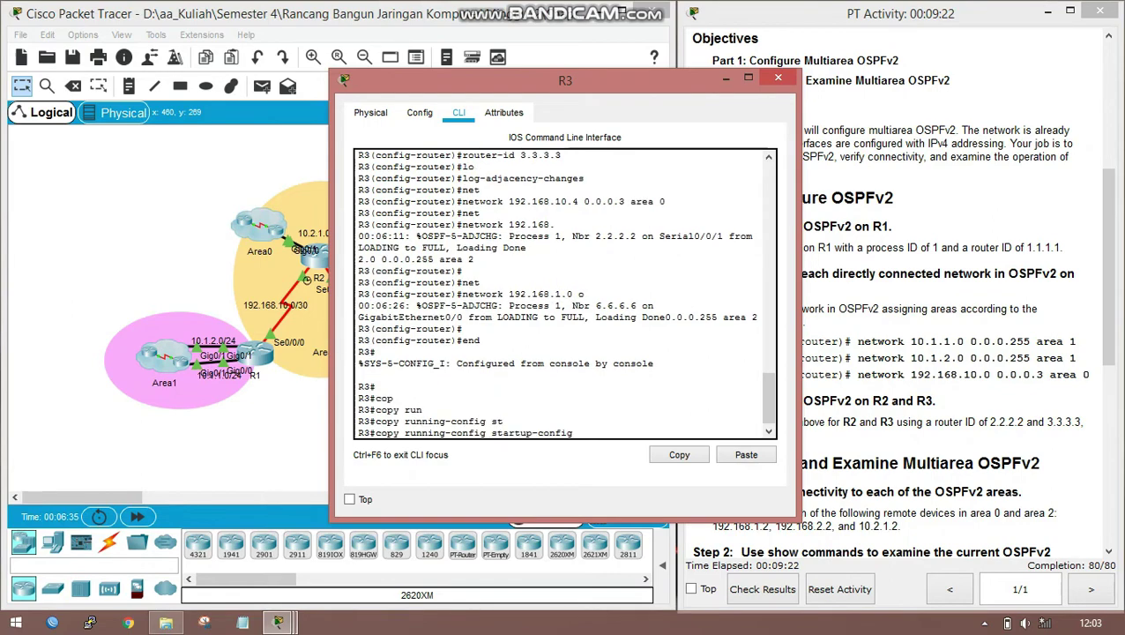
key("Return")
key("Return")
key("Return")
key("Return")
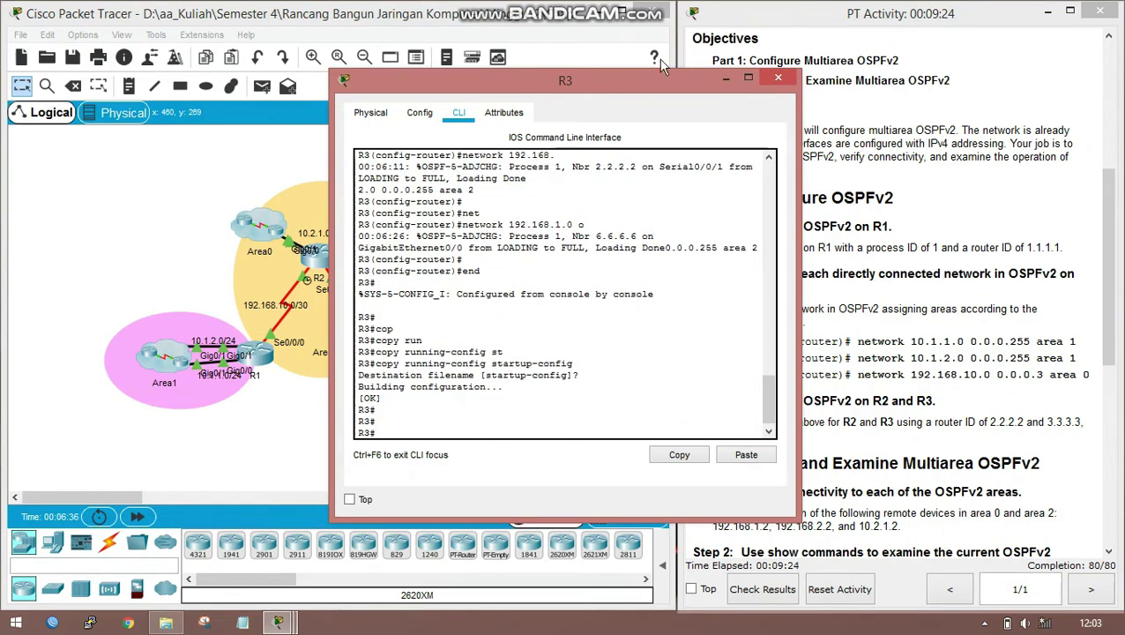
left_click(725, 77)
left_click(644, 379)
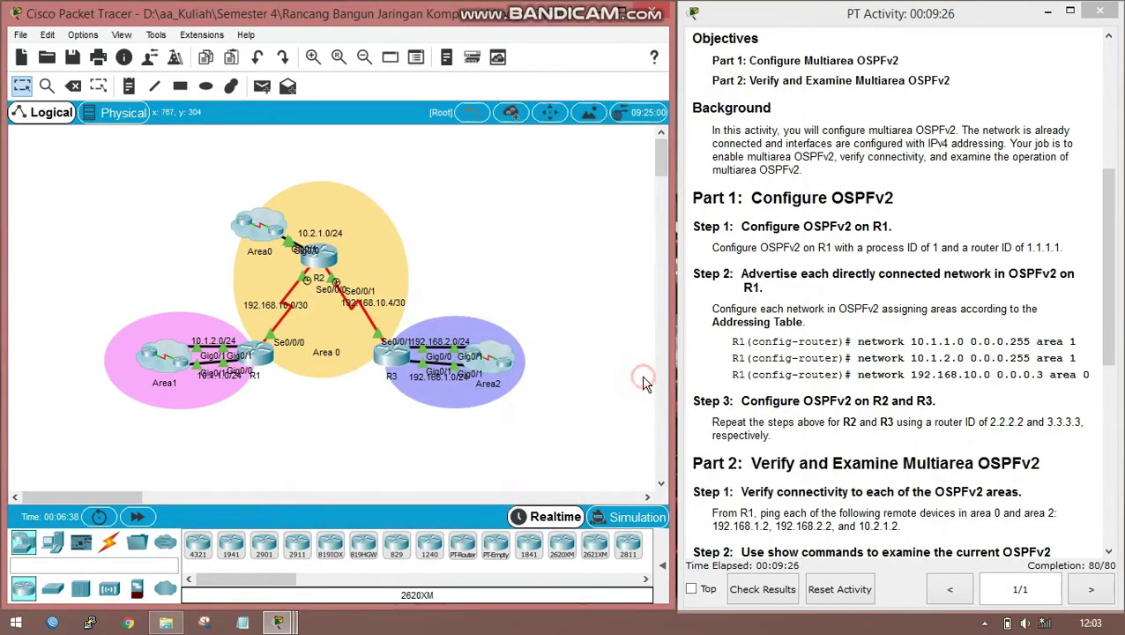
Read the Part 2 verification instructions, open R1's command line and ping 192.168.1.2.
left_click(797, 461)
scroll(798, 457, "down", 3)
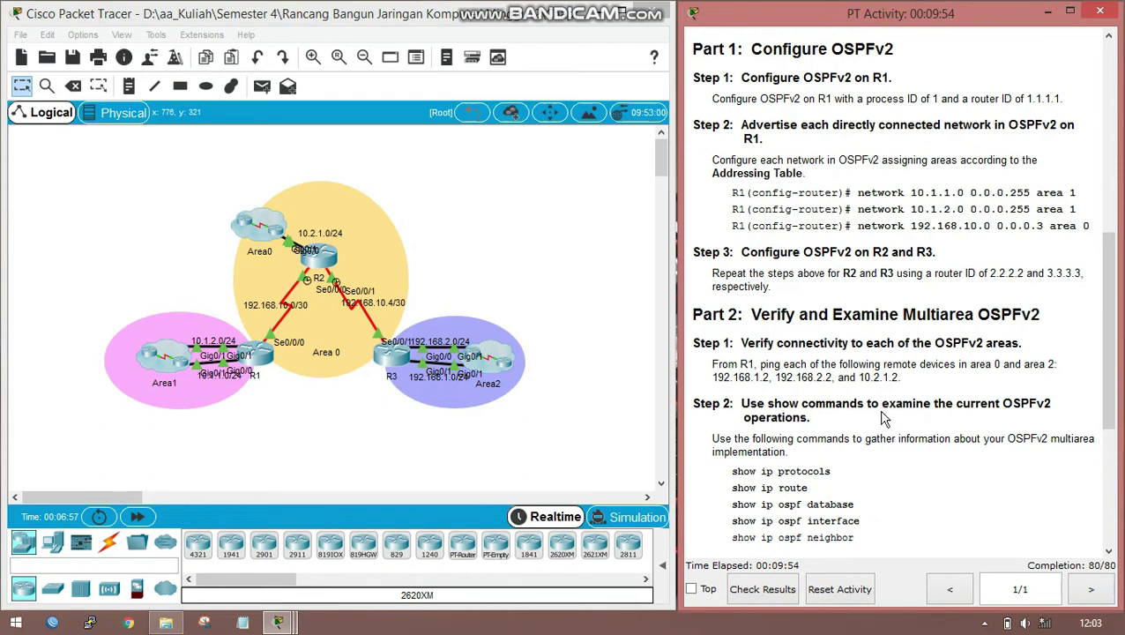
left_click(257, 348)
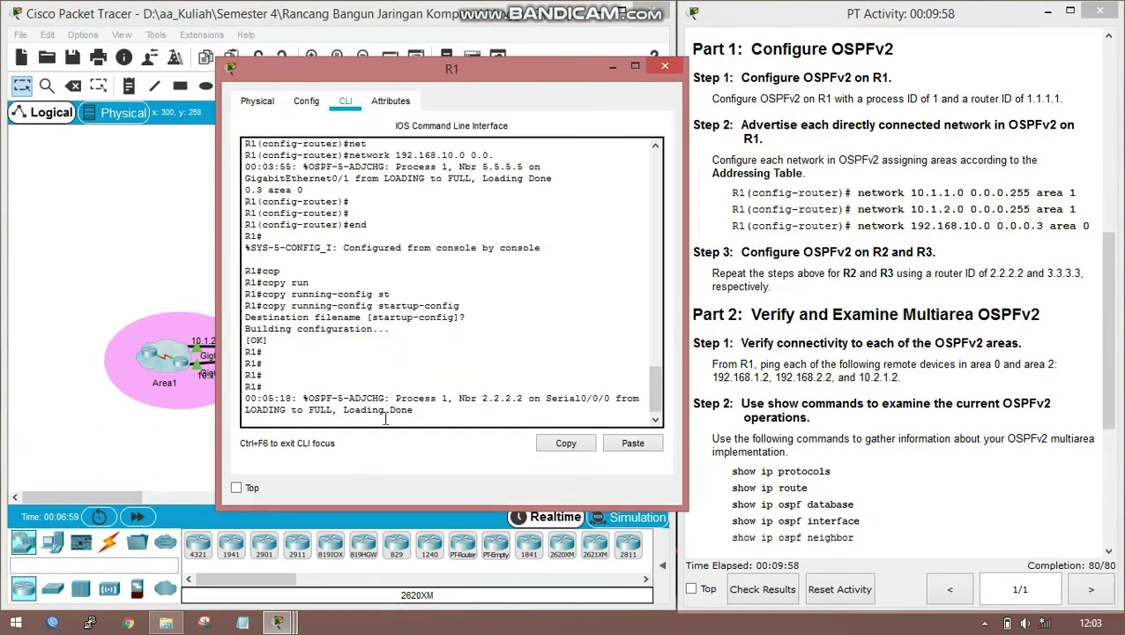
key("Return")
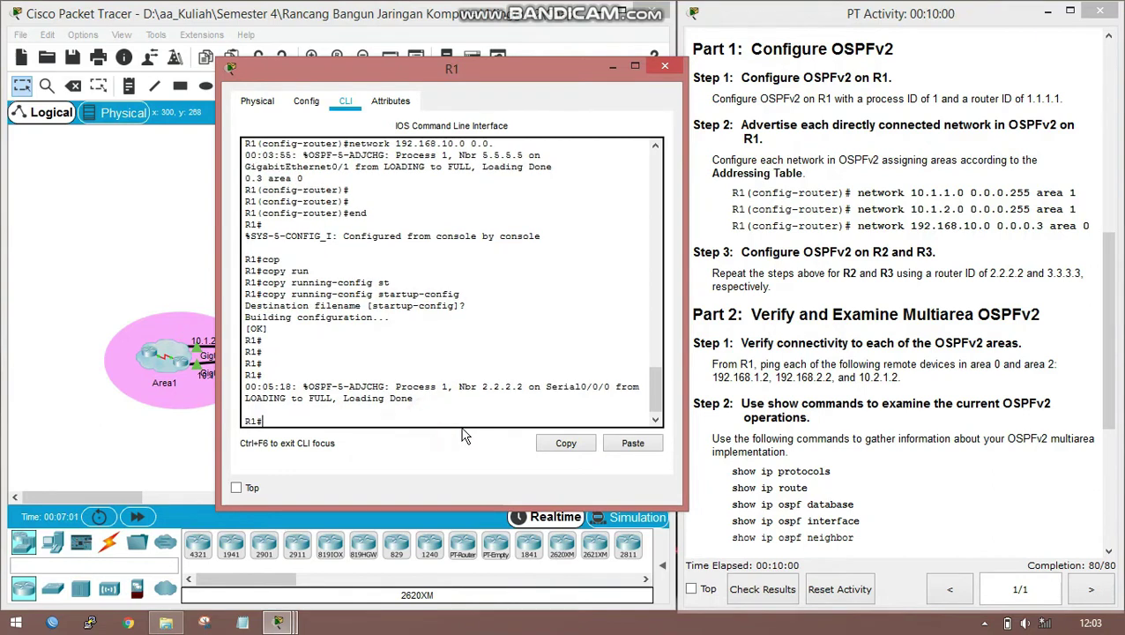
type("ping 192.168.1.2")
key("Return")
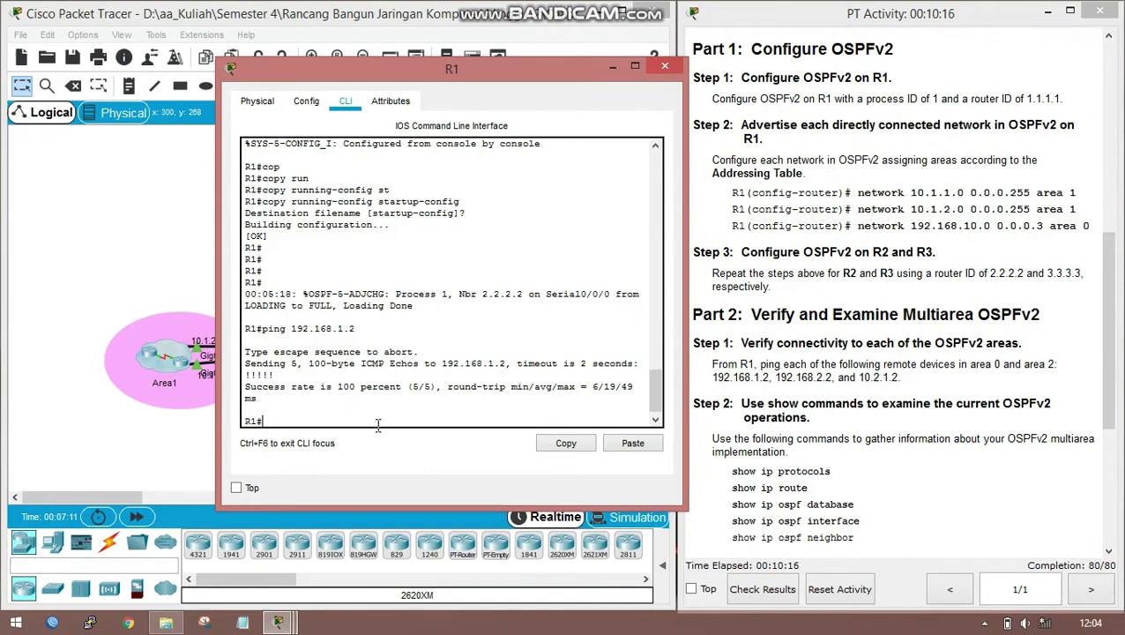
Ping the remaining remote devices 192.168.2.2 and 10.2.1.2 from R1.
type("ing 19")
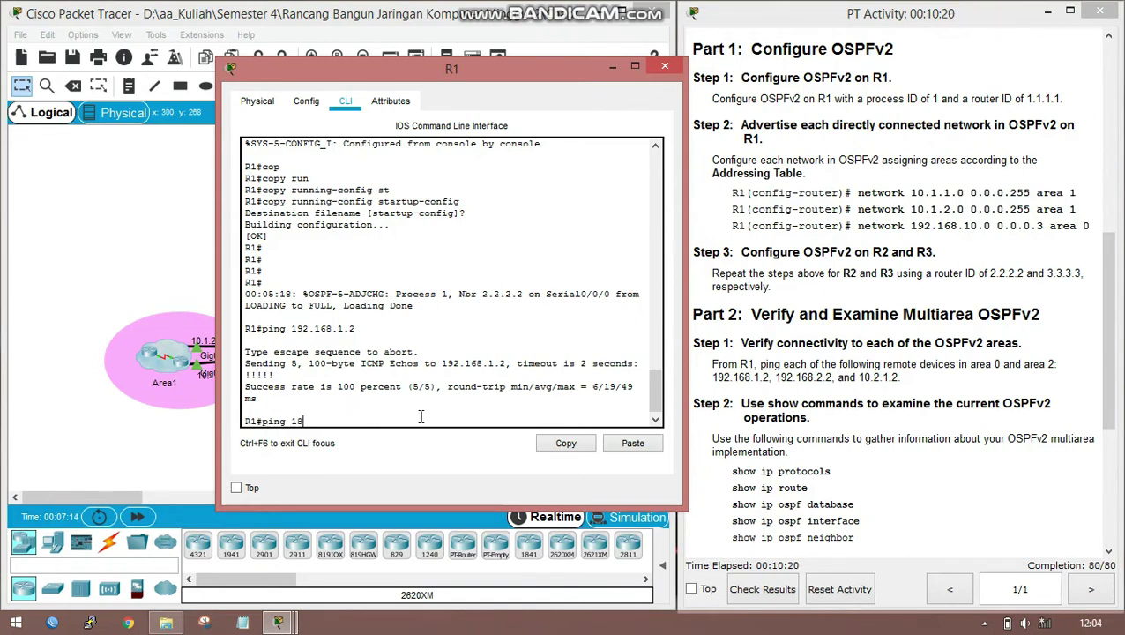
type("2.168.2.2")
key("Return")
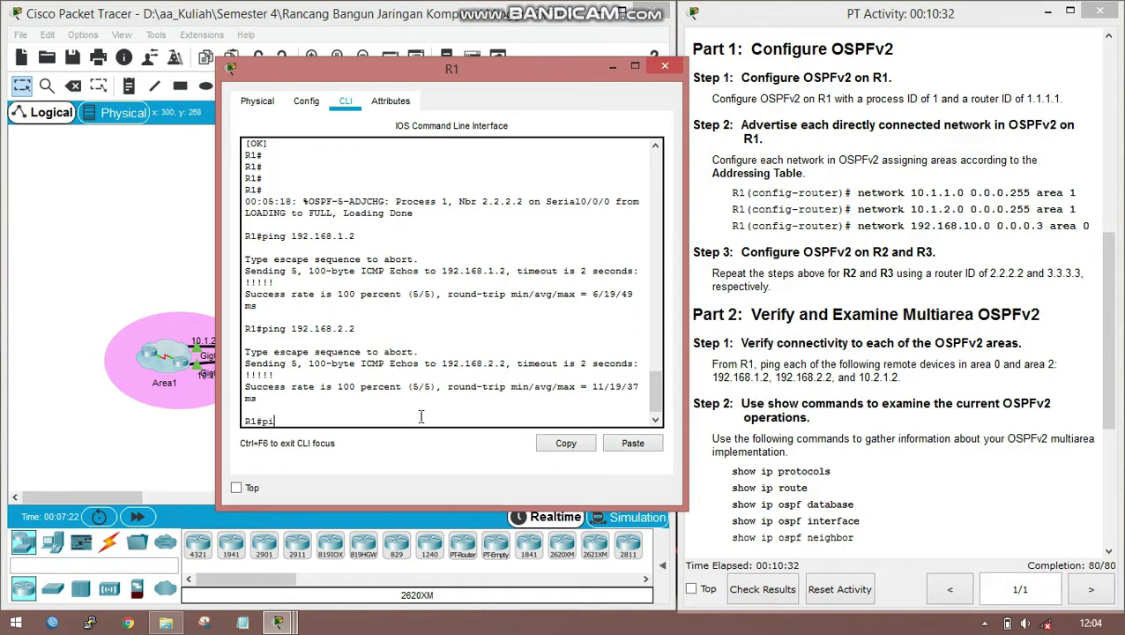
type("ng 10.2.1.2")
key("Return")
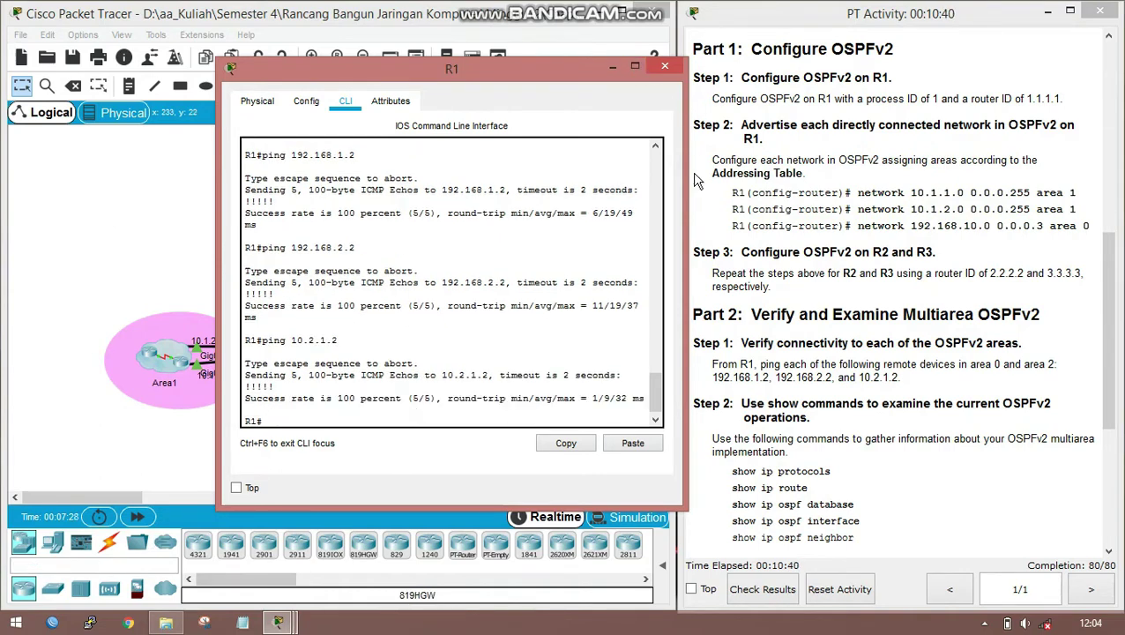
Run show ip protocols on R1 and highlight the Routing Information Sources section of its output.
left_click(761, 436)
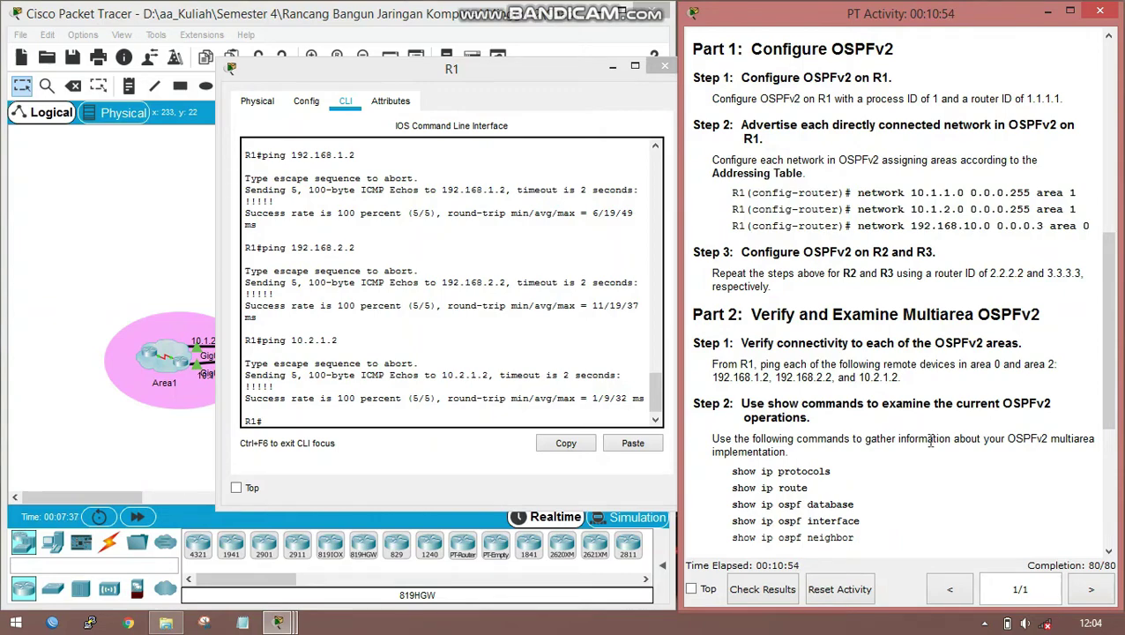
scroll(811, 421, "down", 3)
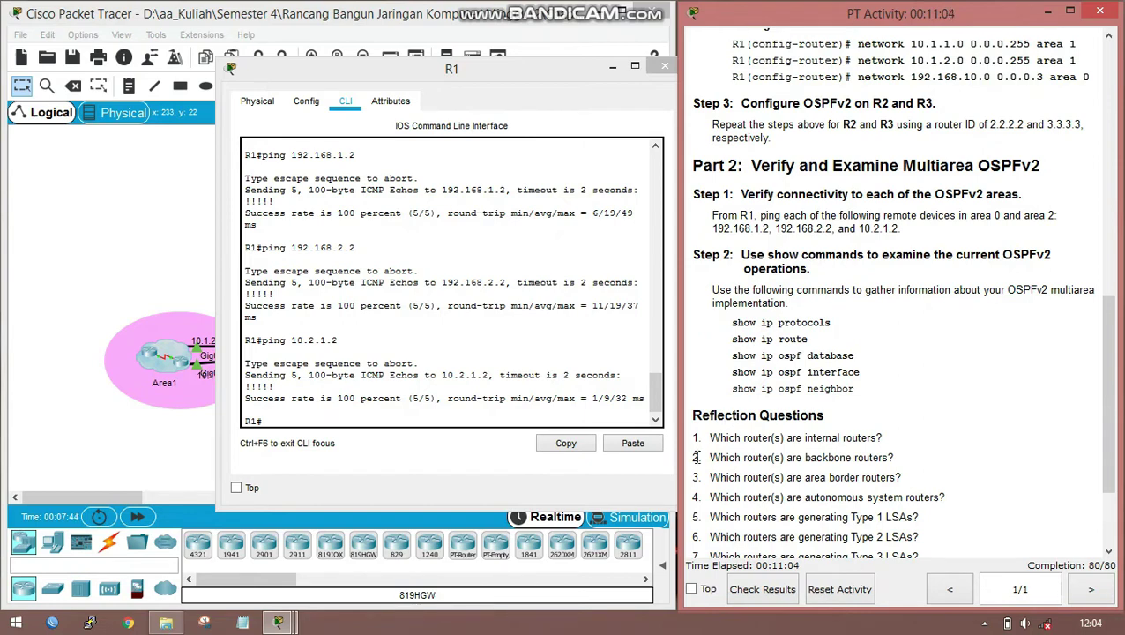
left_click(471, 421)
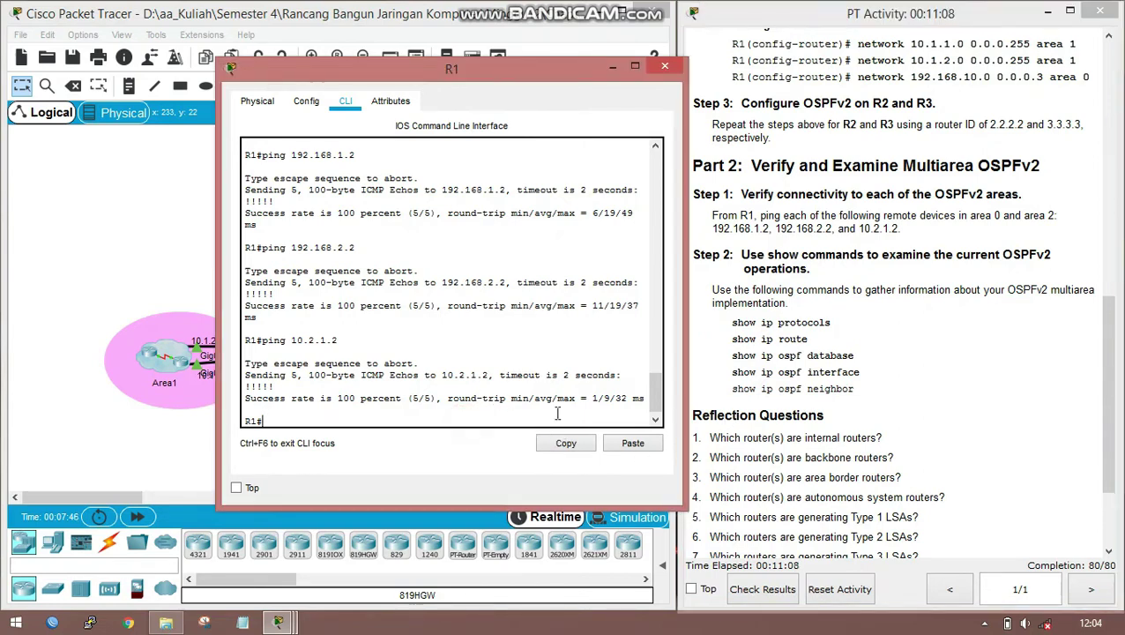
type("sh")
key("Tab")
type("ip p")
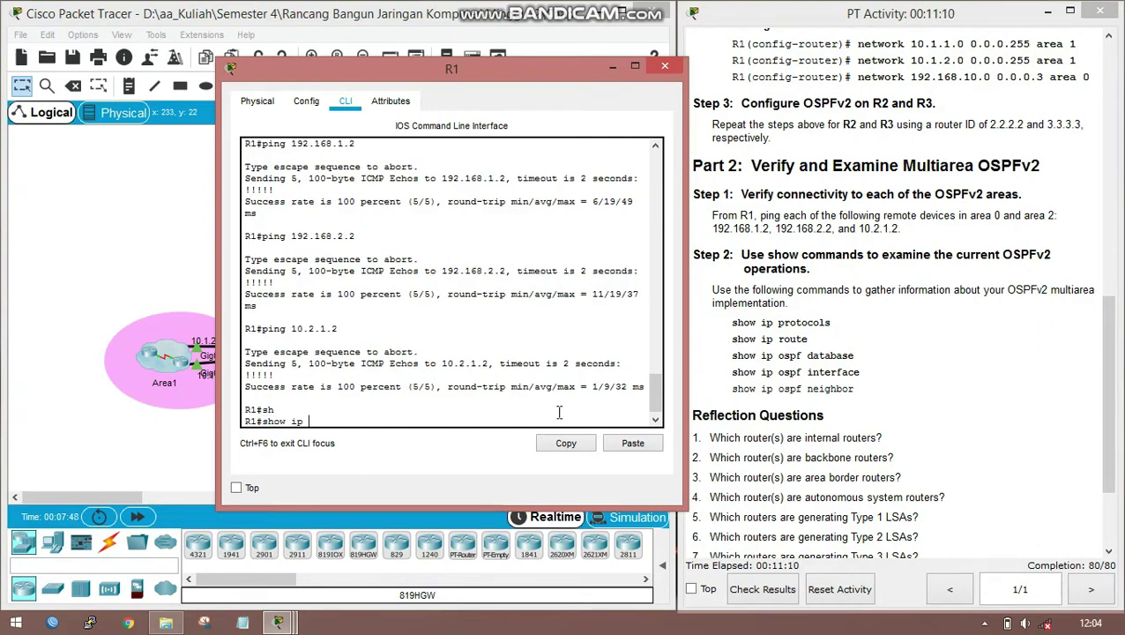
key("Tab")
key("Return")
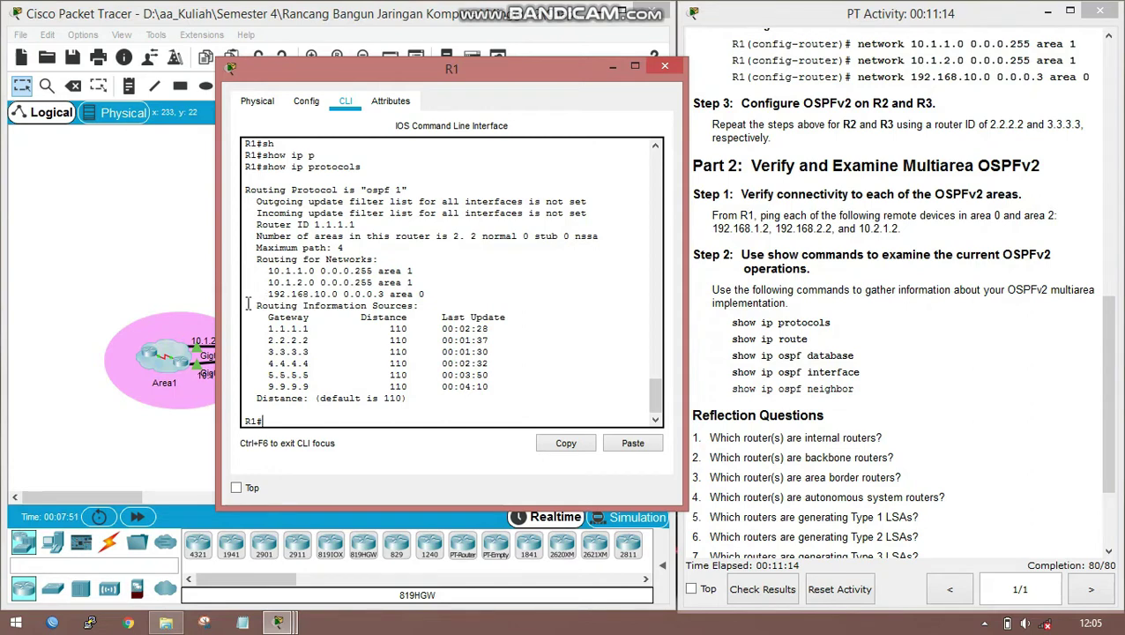
left_click_drag(253, 306, 501, 384)
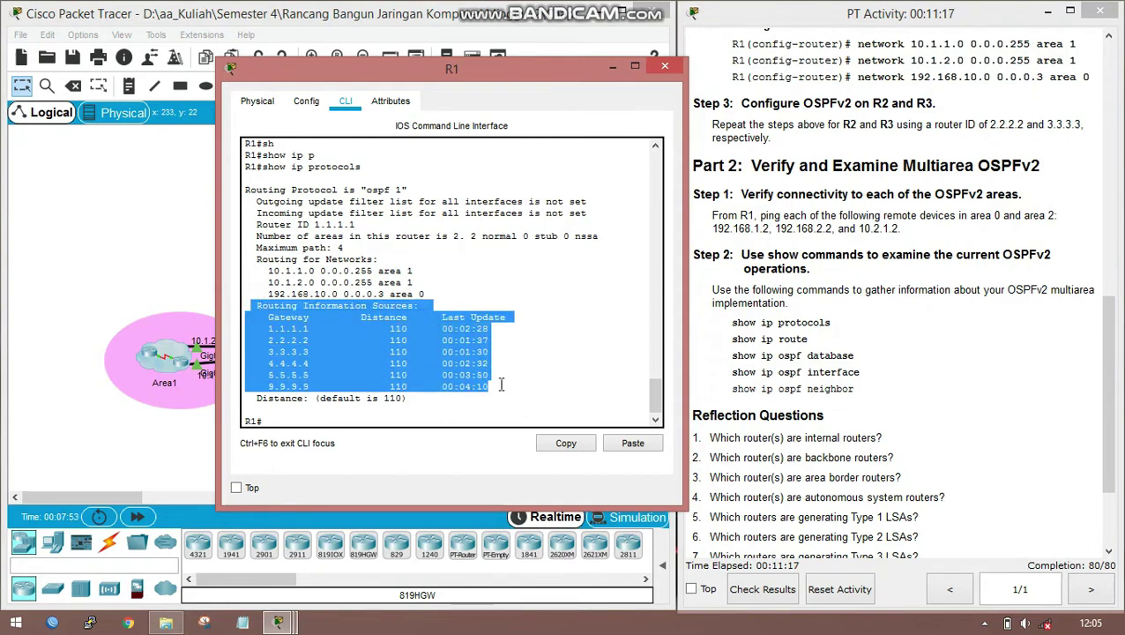
left_click(425, 420)
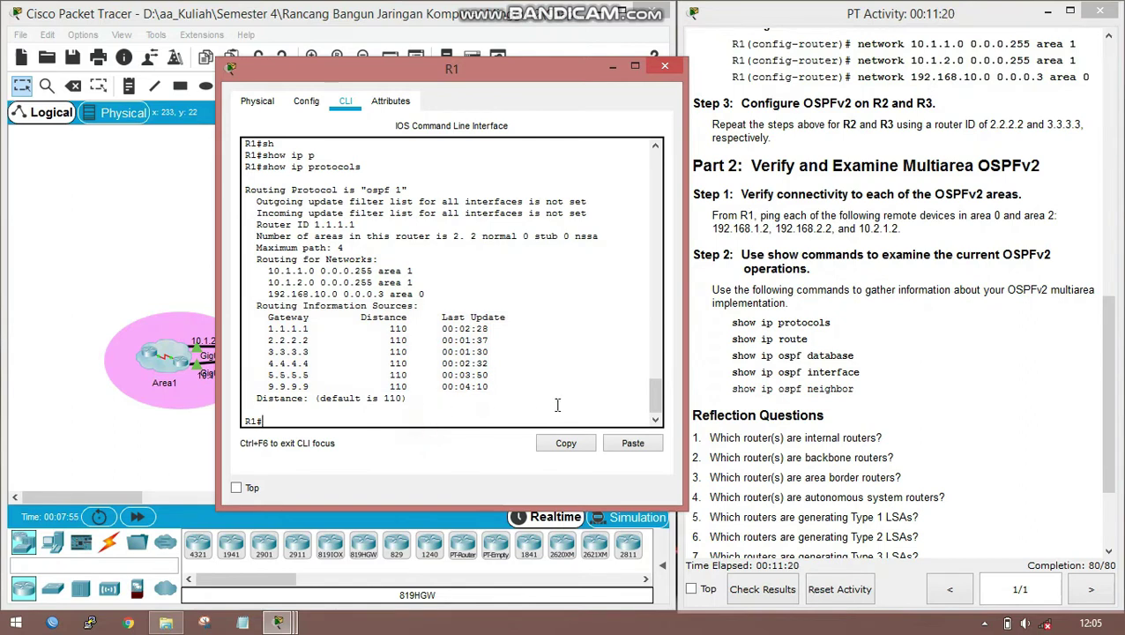
Run show ip route on R1 through to the end of the output and highlight the routes learned through OSPF.
type("sh")
key("Tab")
type("ip")
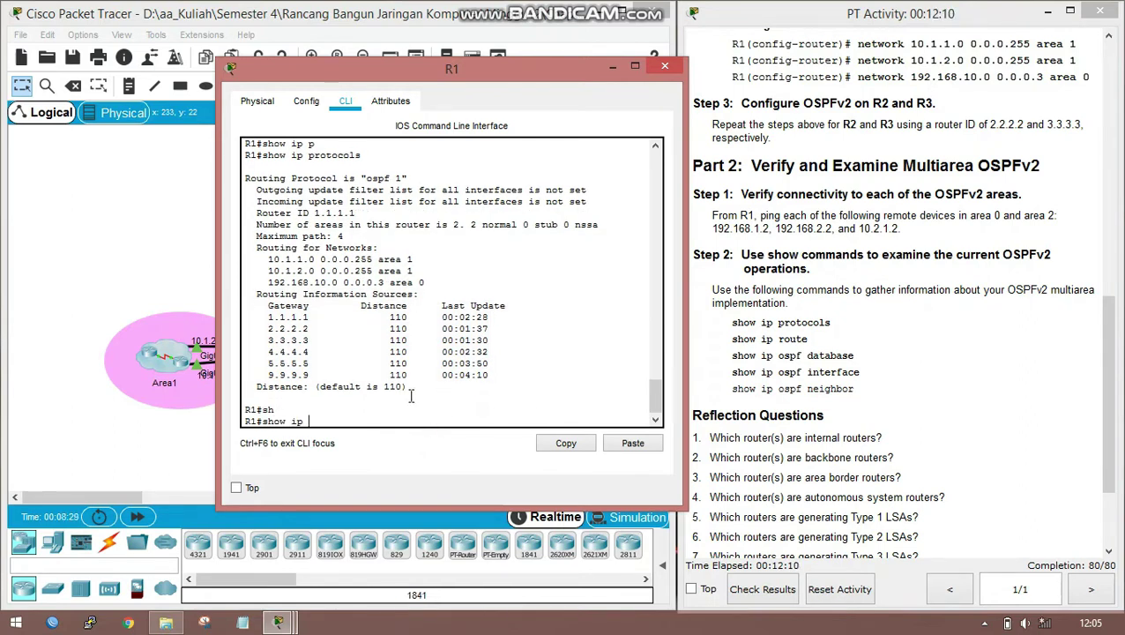
type("rou")
key("Tab")
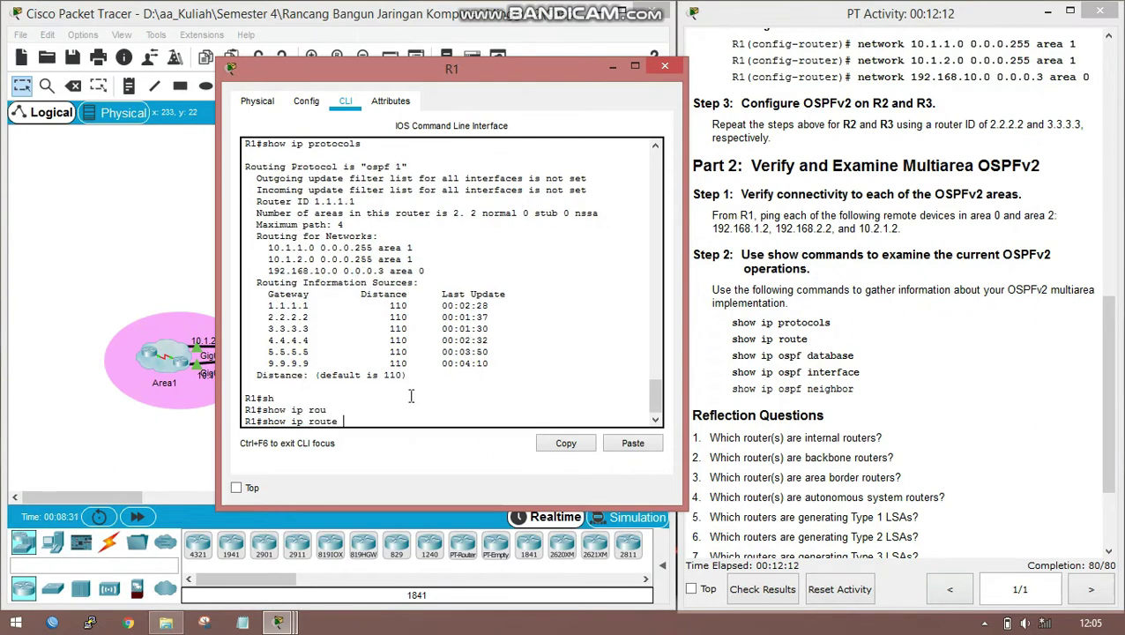
key("Return")
key("space")
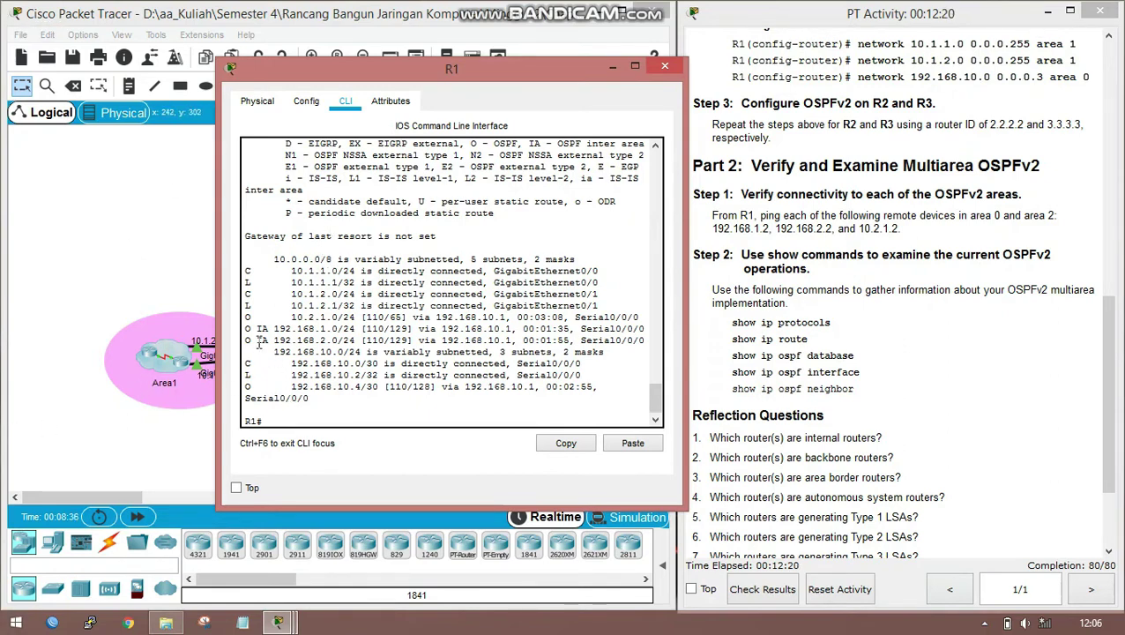
left_click_drag(247, 314, 641, 340)
left_click_drag(275, 387, 479, 396)
left_click(377, 413)
Run show ip ospf database on R1 through to the end of the output and review the Area 0 and Area 1 link states.
type("sh")
key("Tab")
type("ip")
key("Tab")
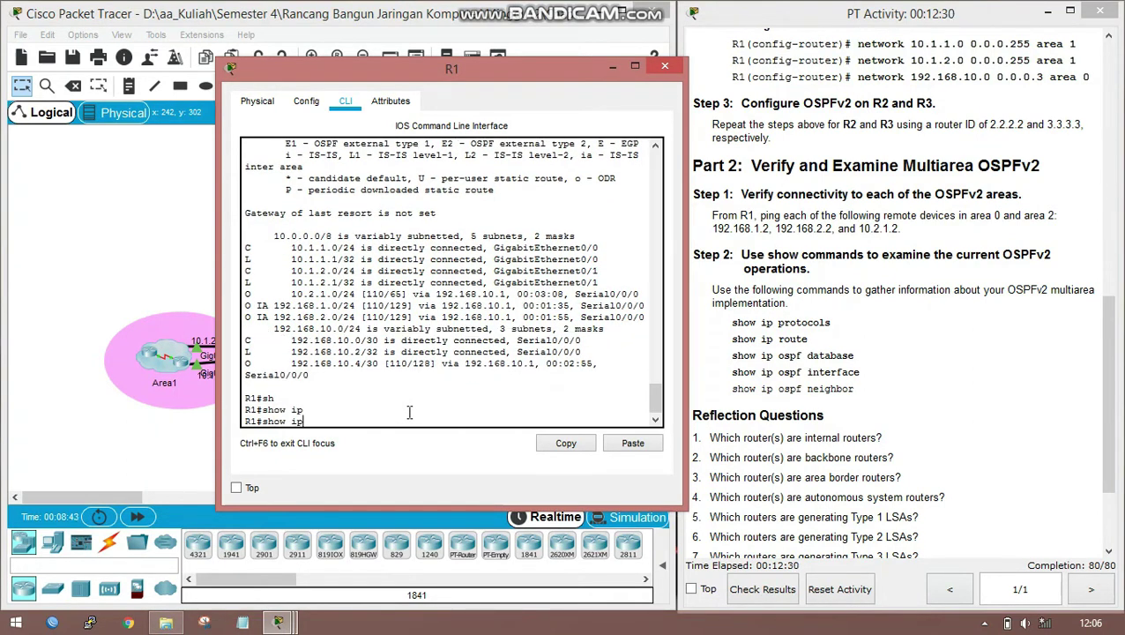
type("os")
key("Tab")
key("BackSpace")
type("os")
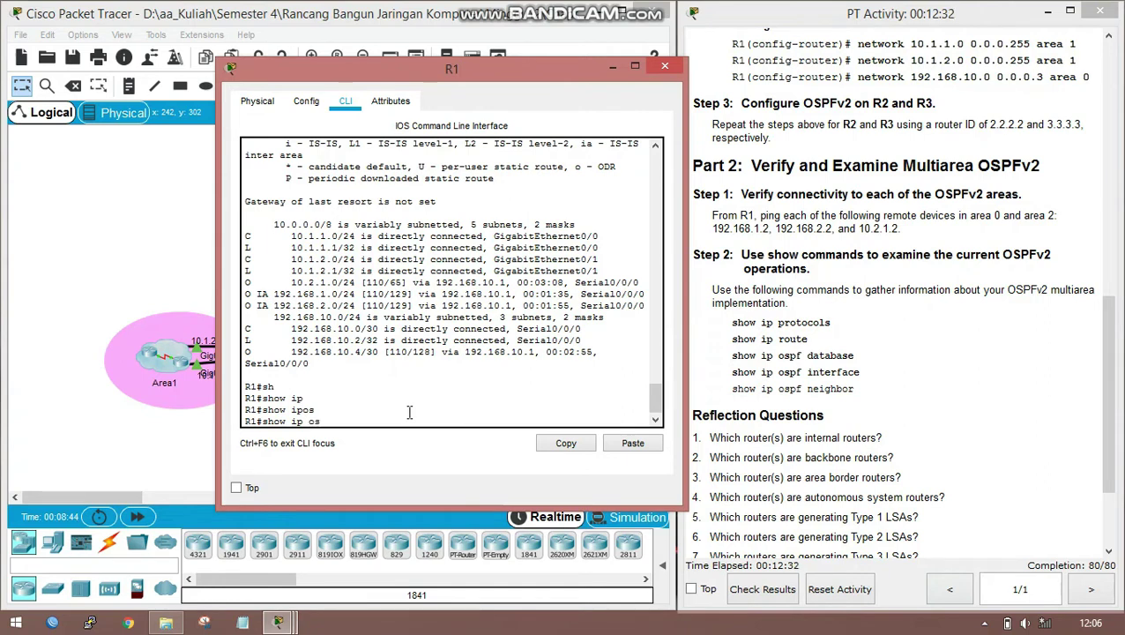
key("Tab")
type("d")
key("Tab")
key("Return")
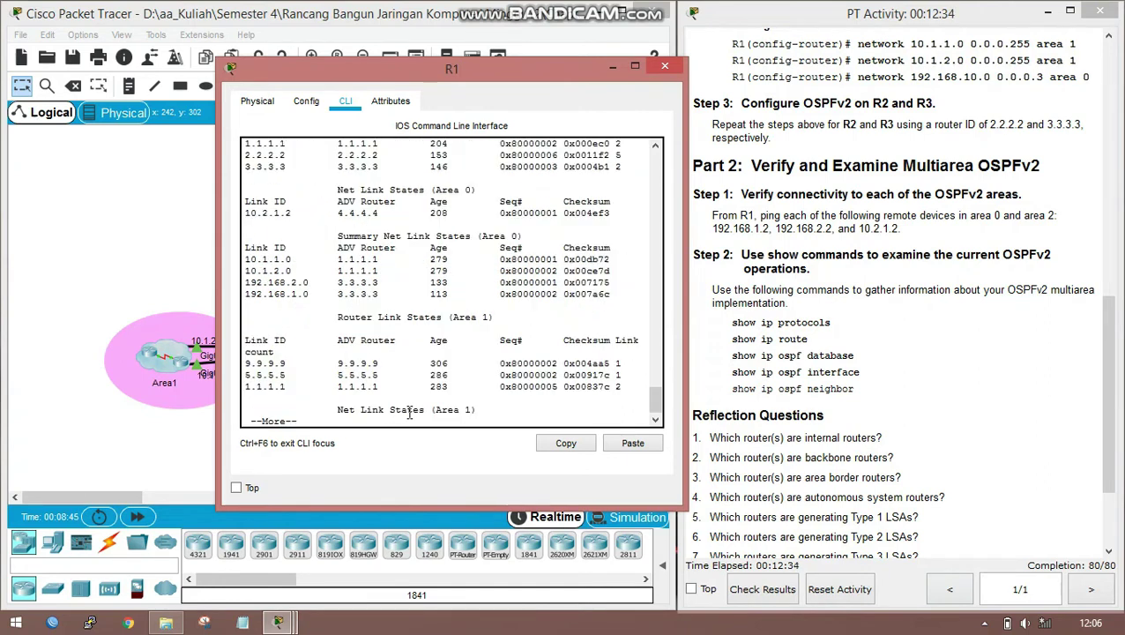
key("space")
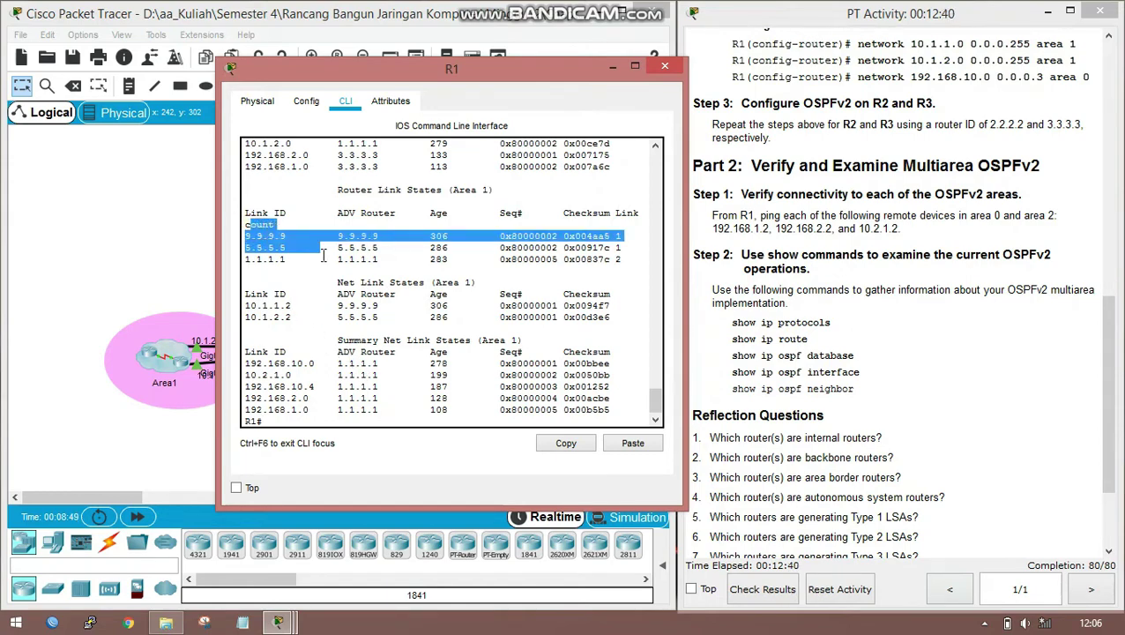
scroll(322, 252, "up", 7)
scroll(324, 259, "down", 3)
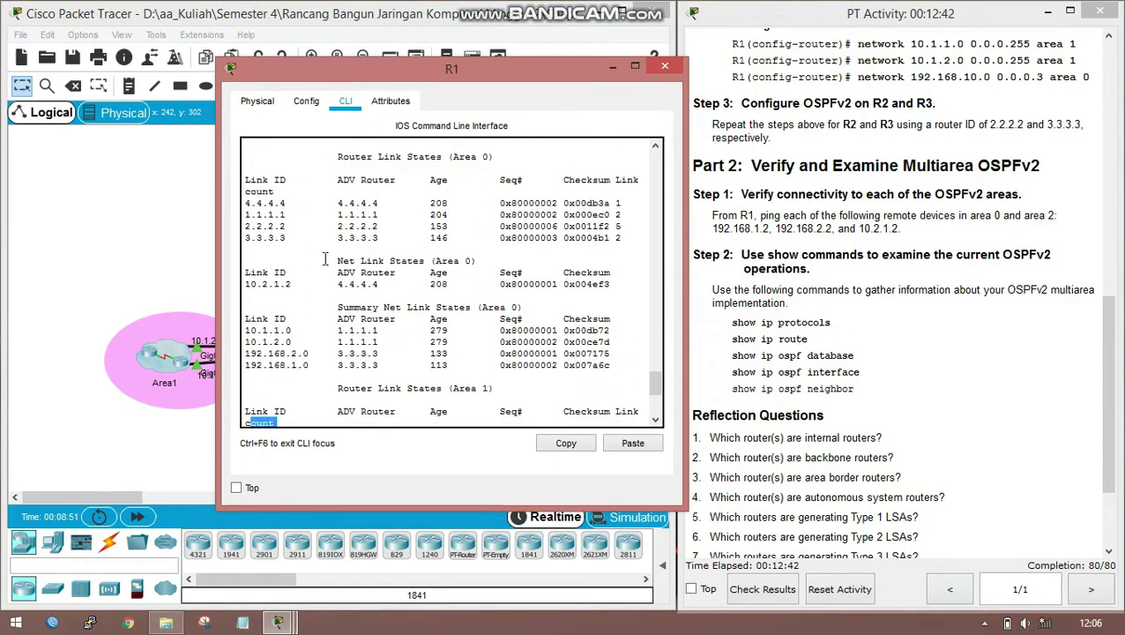
scroll(366, 333, "down", 5)
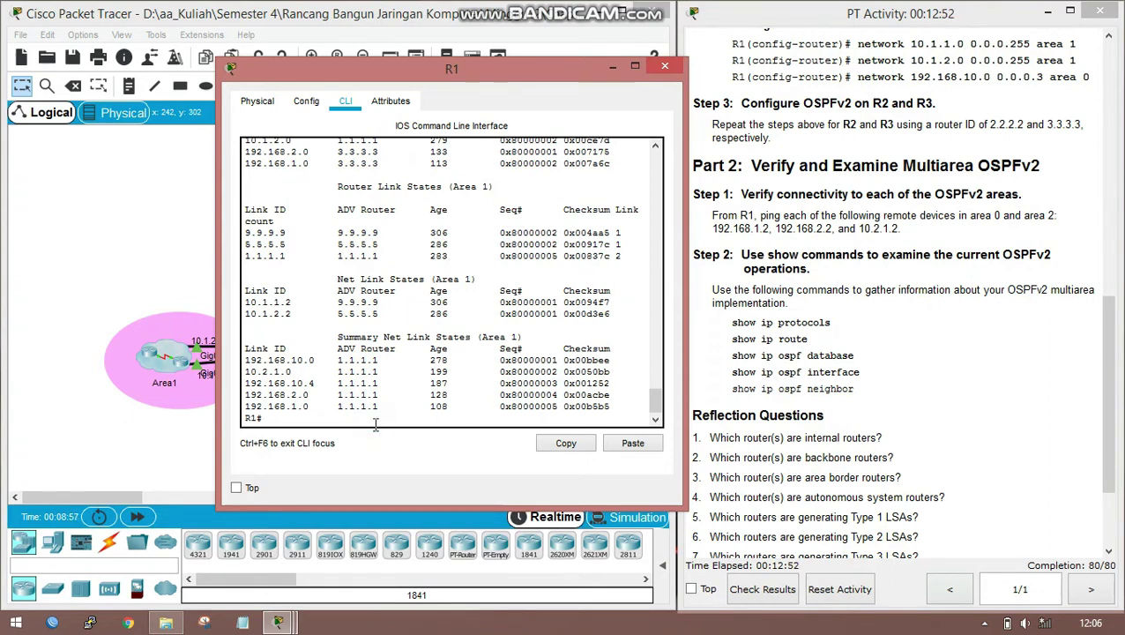
Run show ip ospf interface on R1 through to the end and review the Serial0/0/0, GigabitEthernet0/0 and GigabitEthernet0/1 sections.
key("Tab")
key("Tab")
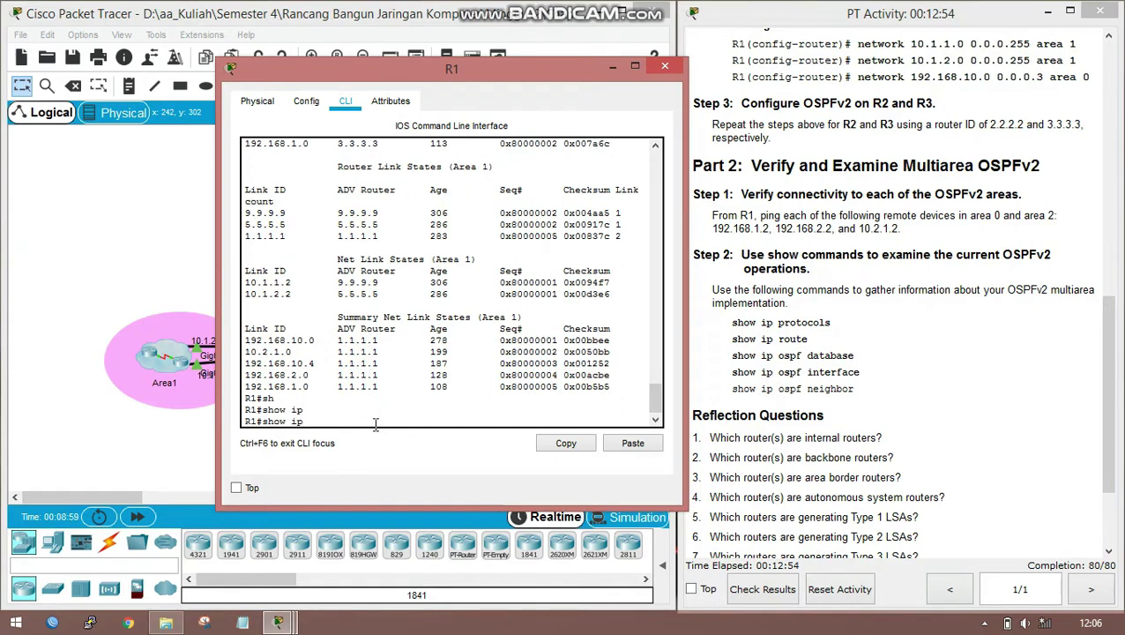
type("od")
type("s")
key("Tab")
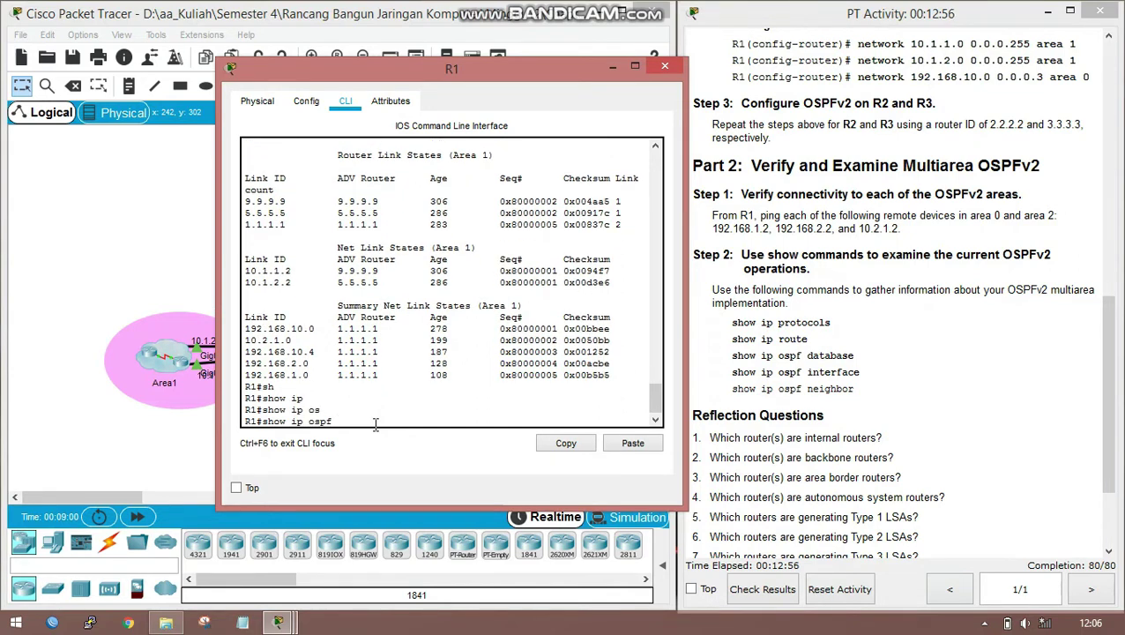
type("interface")
key("Return")
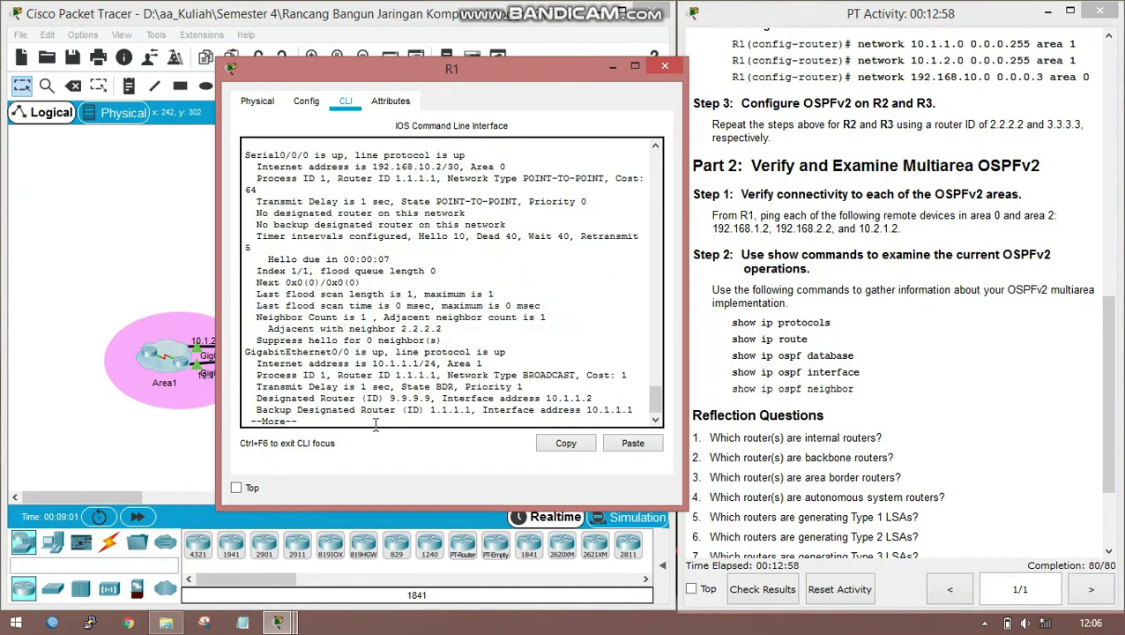
key("space")
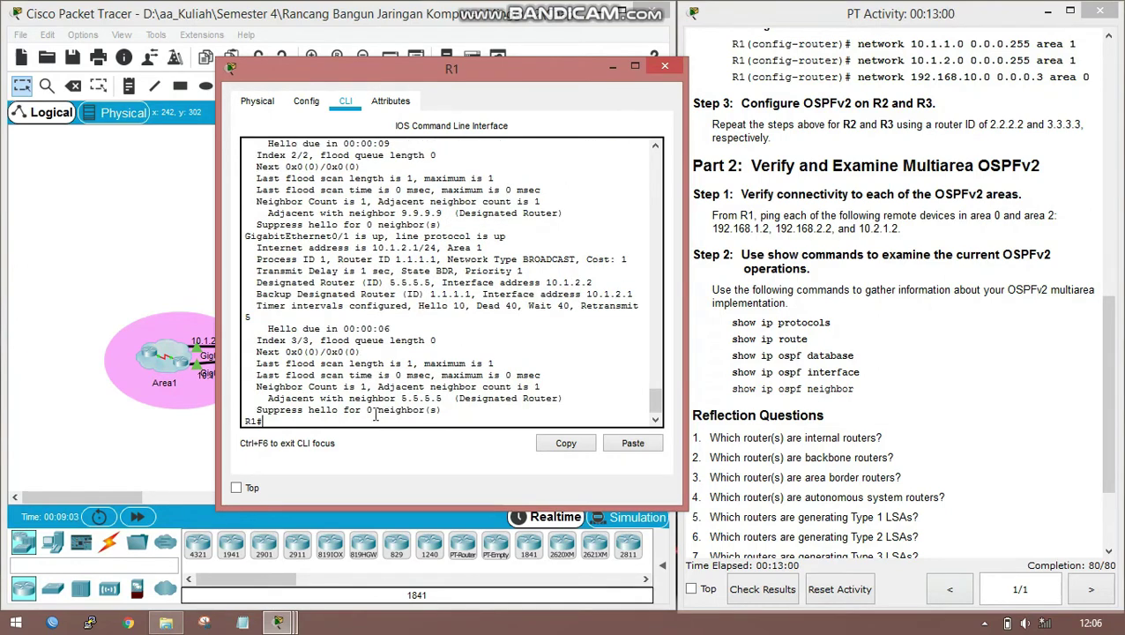
scroll(367, 388, "up", 4)
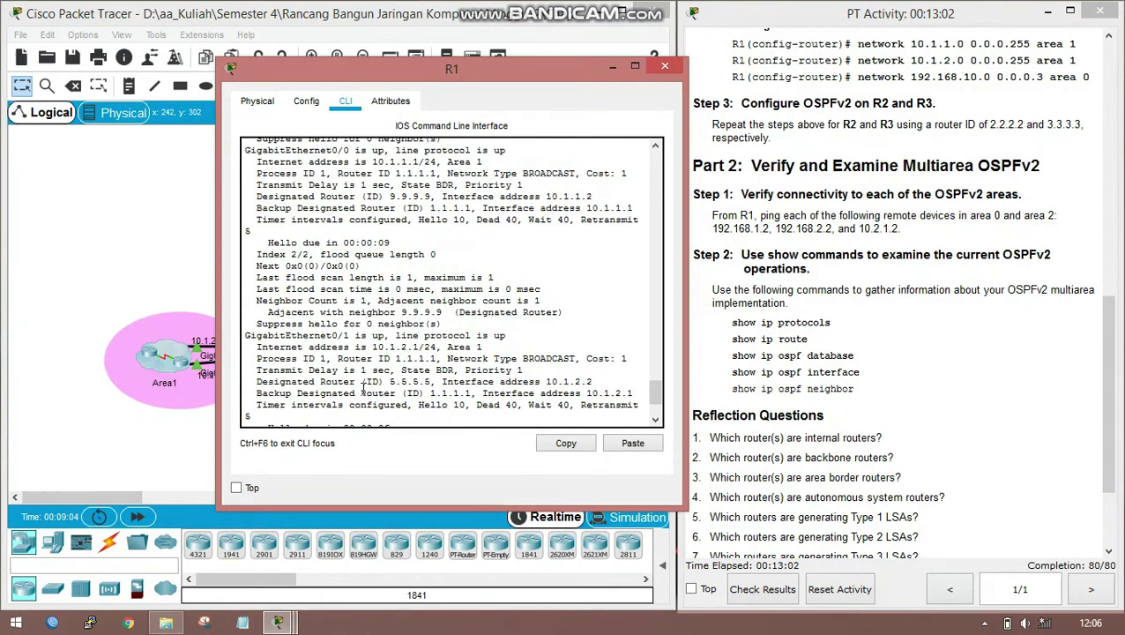
scroll(367, 394, "up", 6)
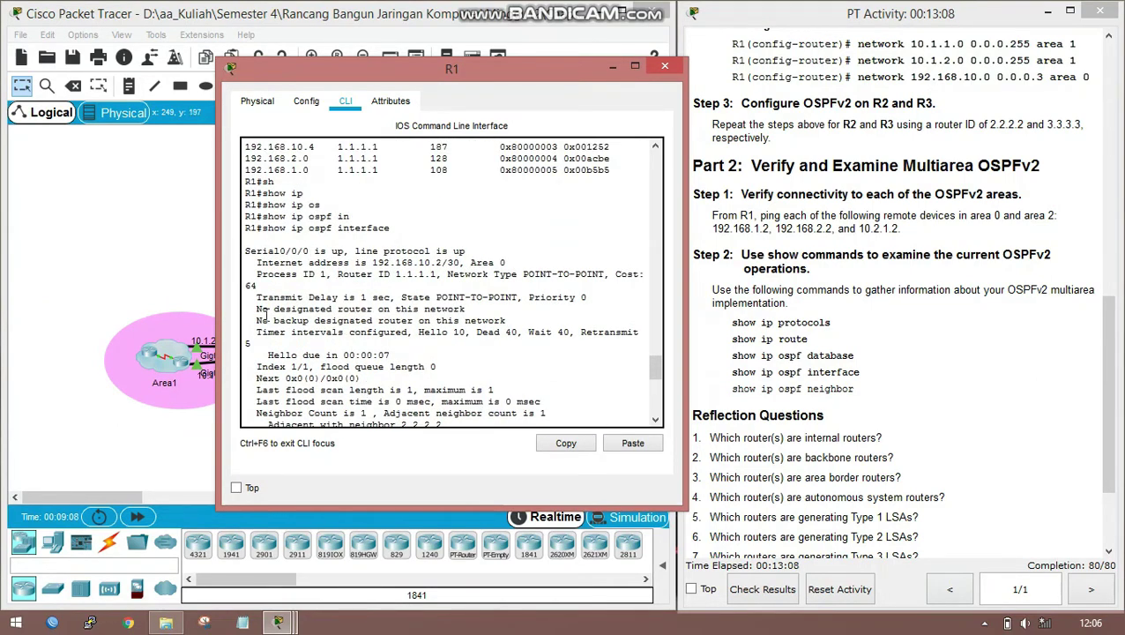
scroll(353, 348, "down", 5)
scroll(351, 348, "down", 5)
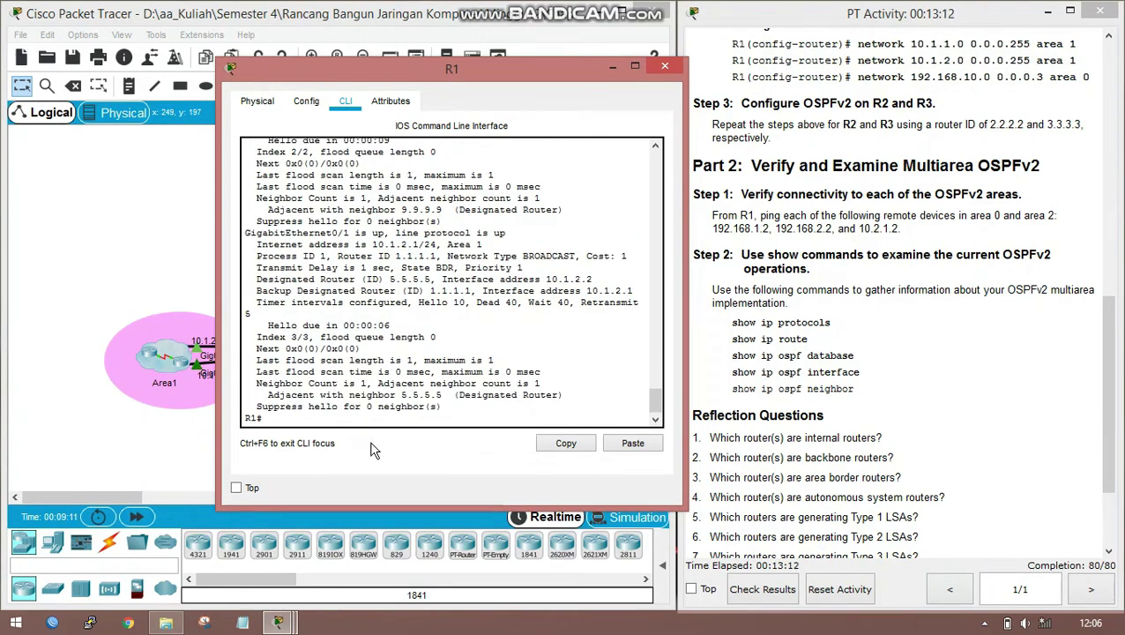
Run show ip ospf neighbor on R1, highlight the neighbor IDs, states and addresses, and minimize the router's window.
type("sh")
key("Tab")
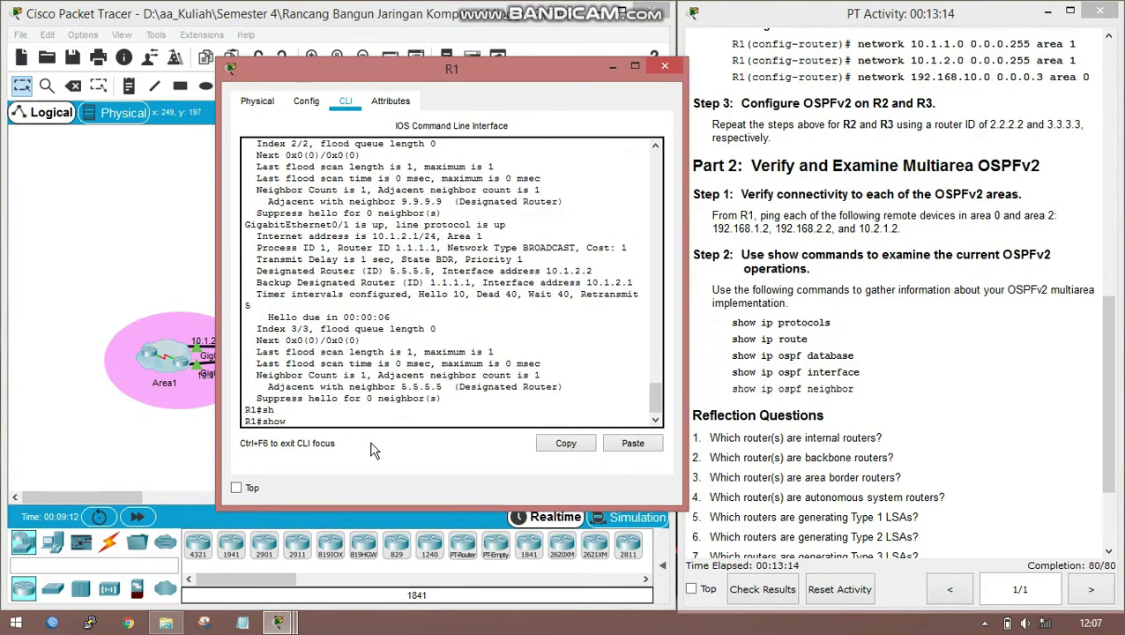
type("ip os")
key("Tab")
type("ne")
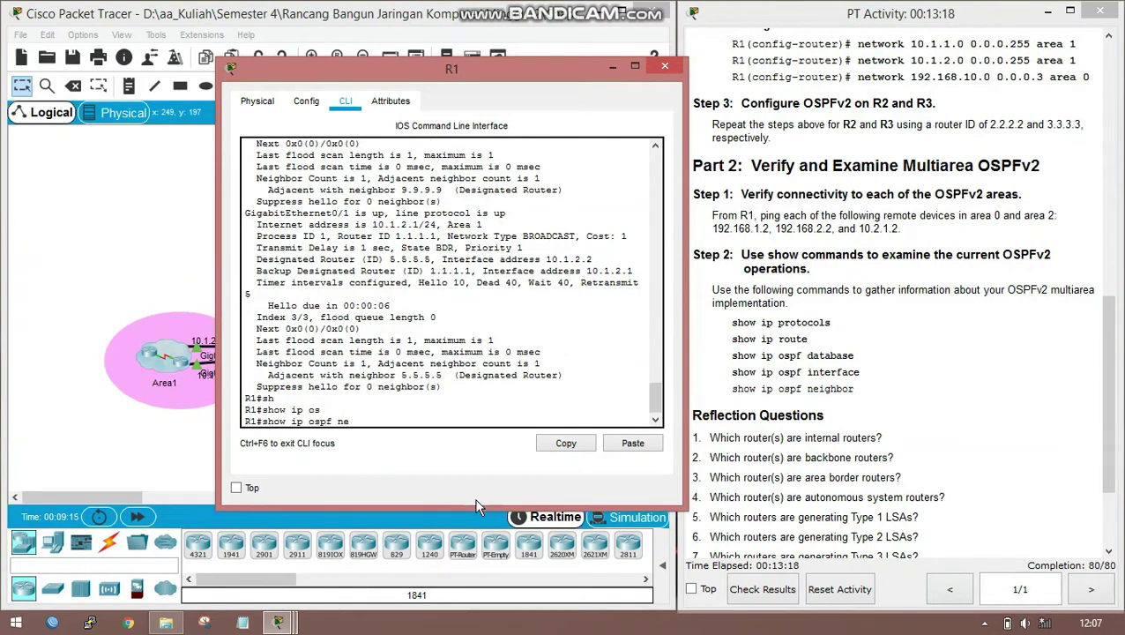
key("Tab")
key("Return")
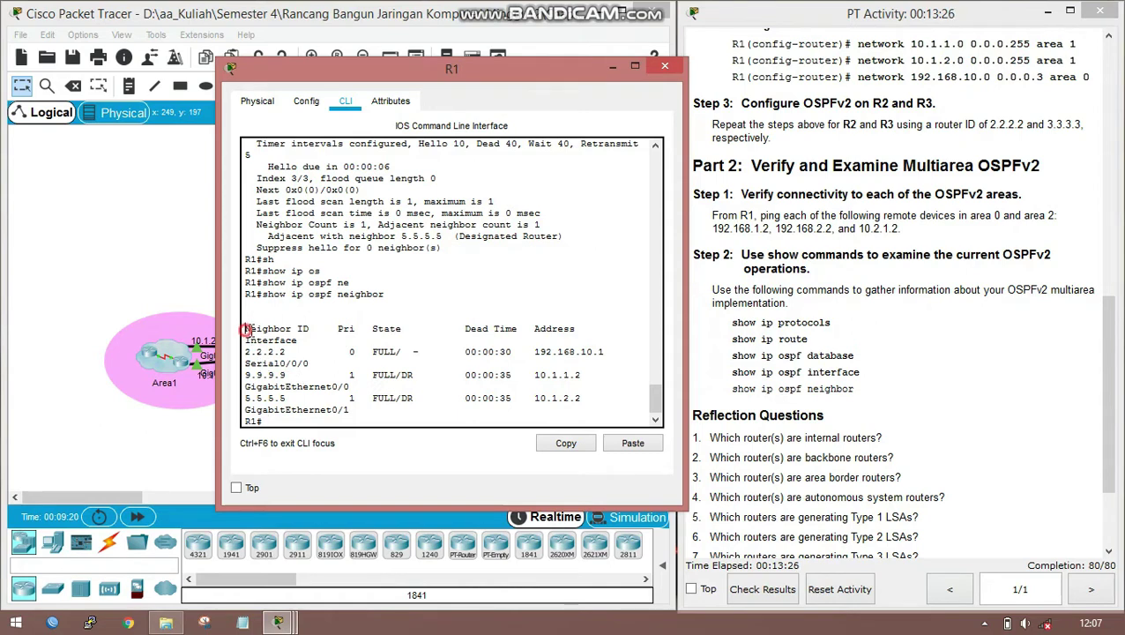
left_click_drag(245, 328, 372, 392)
left_click(482, 355)
left_click_drag(541, 328, 587, 383)
left_click(615, 66)
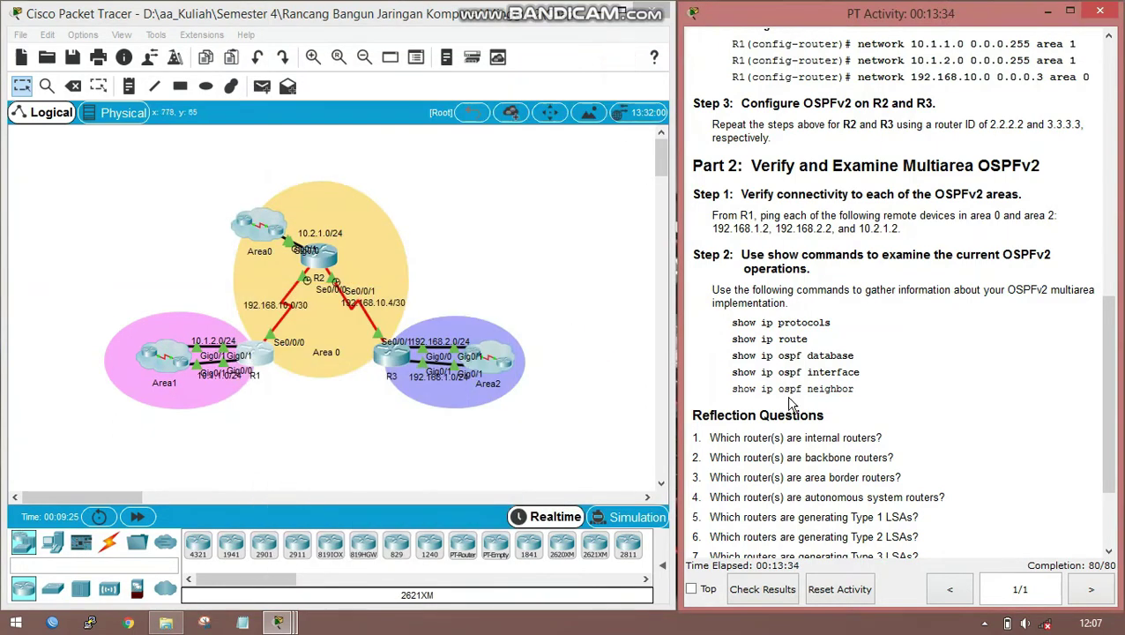
Read the ten Reflection Questions in the activity instructions and return to the Part 1 configuration section.
scroll(794, 413, "down", 3)
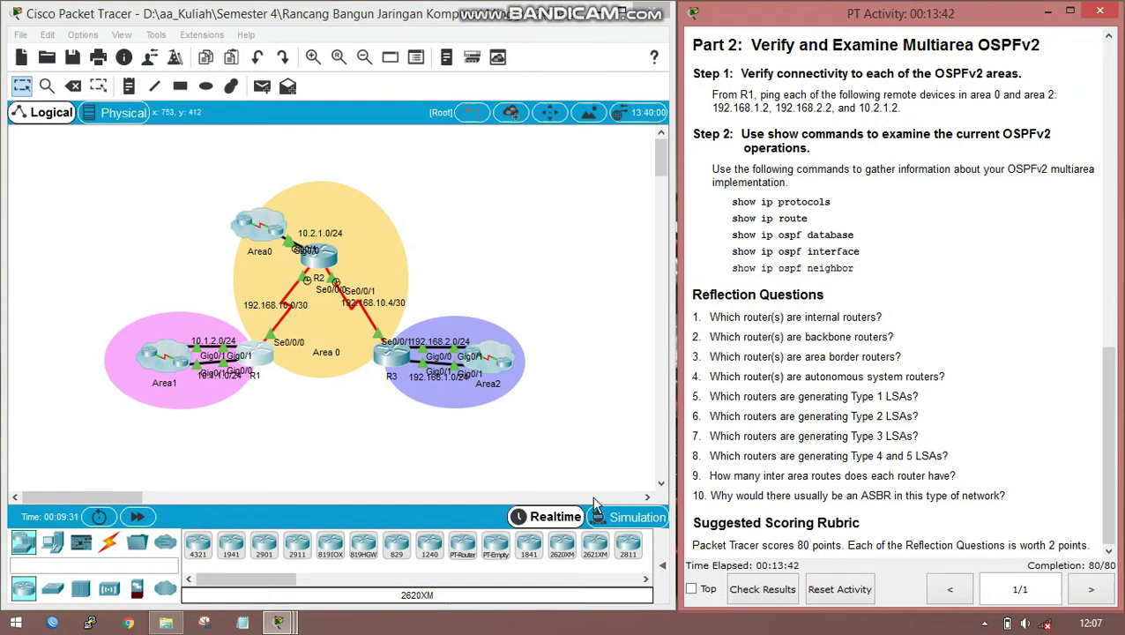
left_click(721, 323)
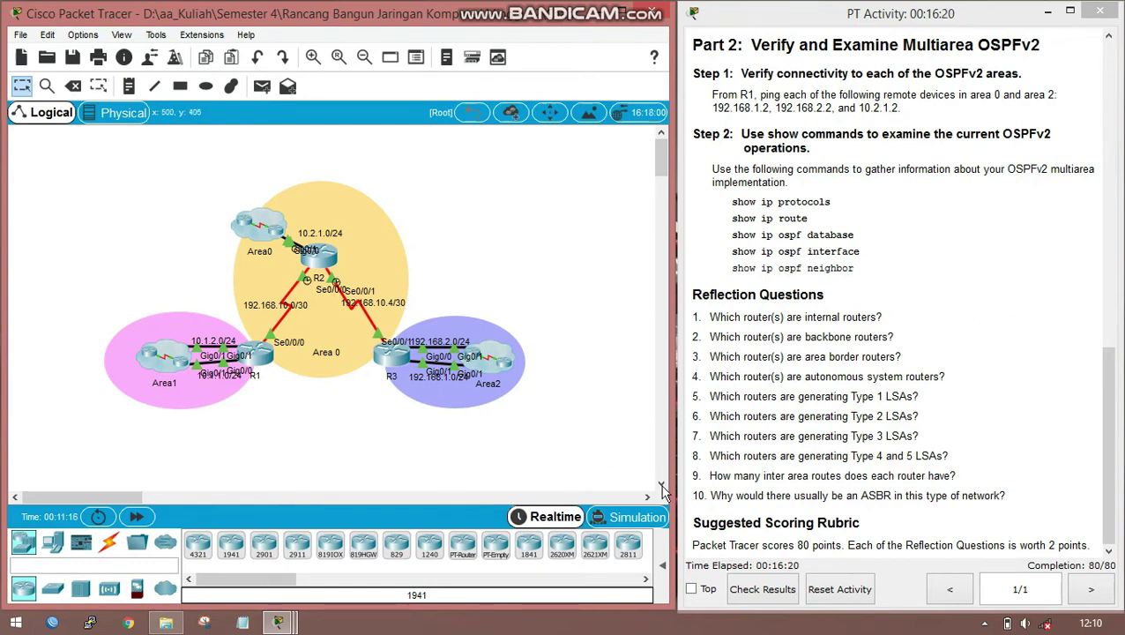
left_click(760, 468)
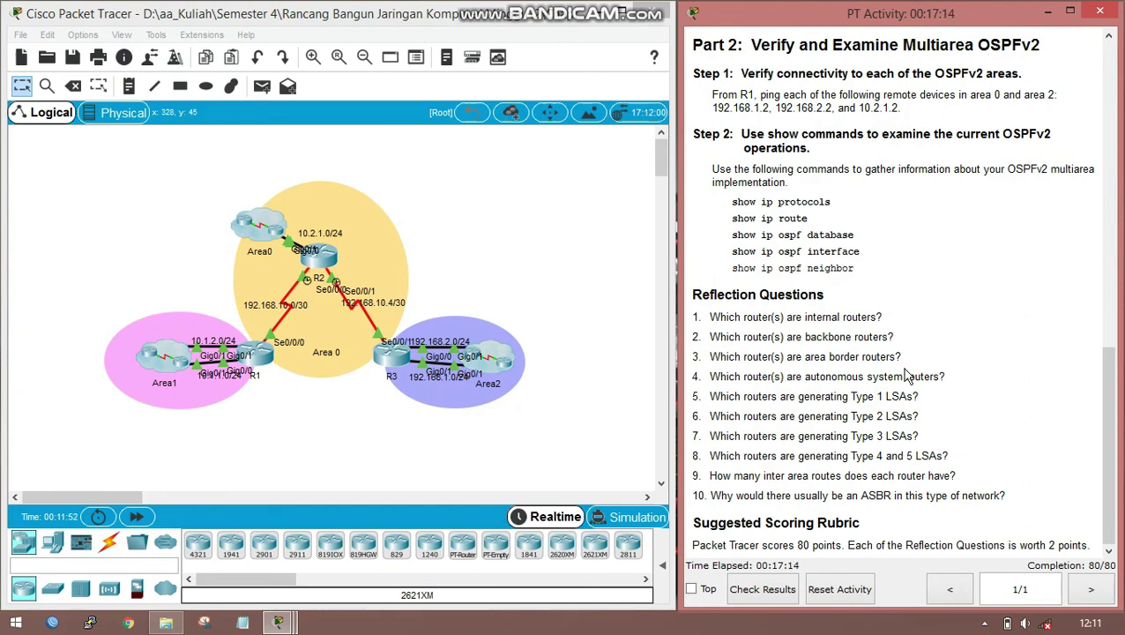
scroll(908, 376, "up", 10)
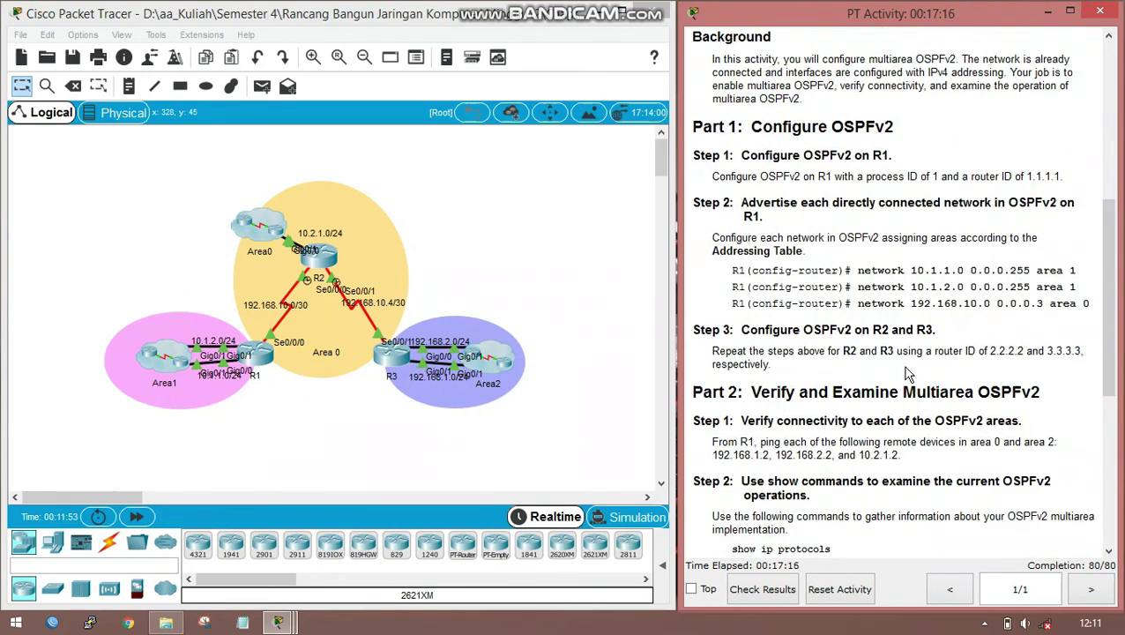